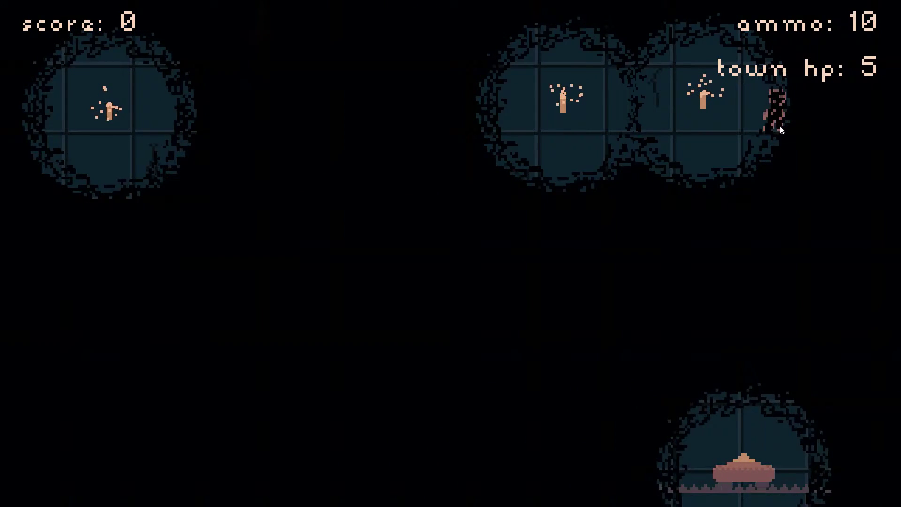
Step: Fire four shots in the running game, hitting a zombie for a point and lighting circles
{"action": "left_click", "coordinate": [777, 123]}
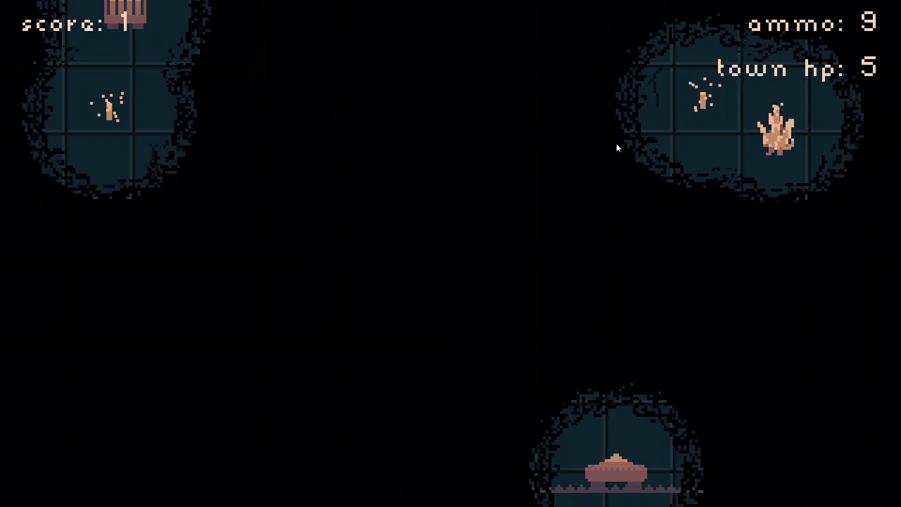
{"action": "left_click", "coordinate": [531, 104]}
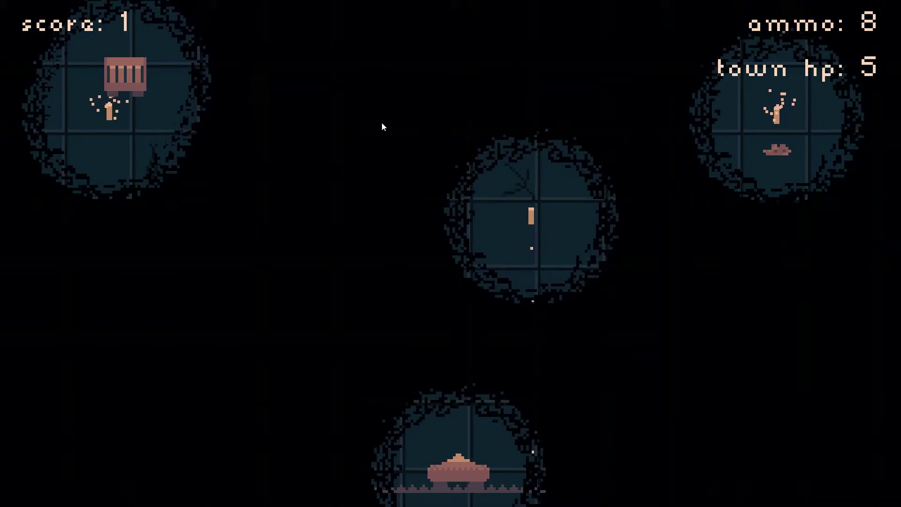
{"action": "left_click", "coordinate": [359, 104]}
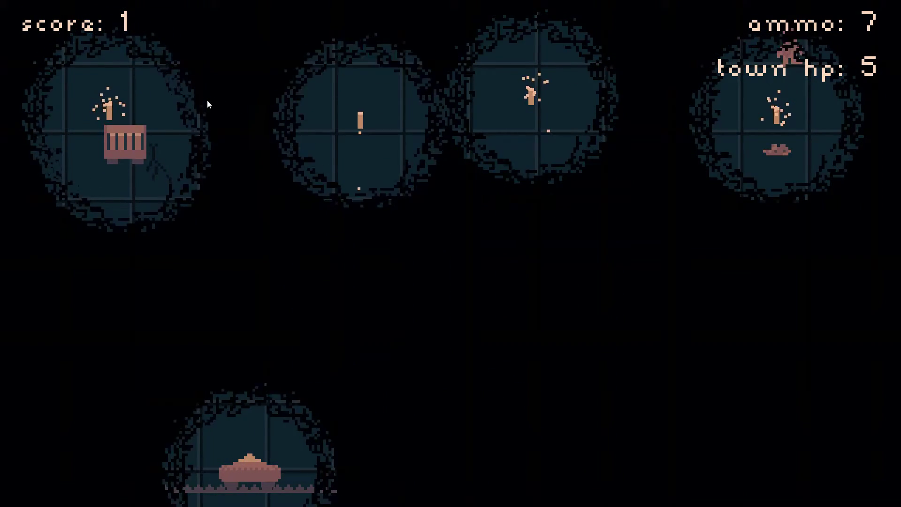
{"action": "left_click", "coordinate": [237, 97]}
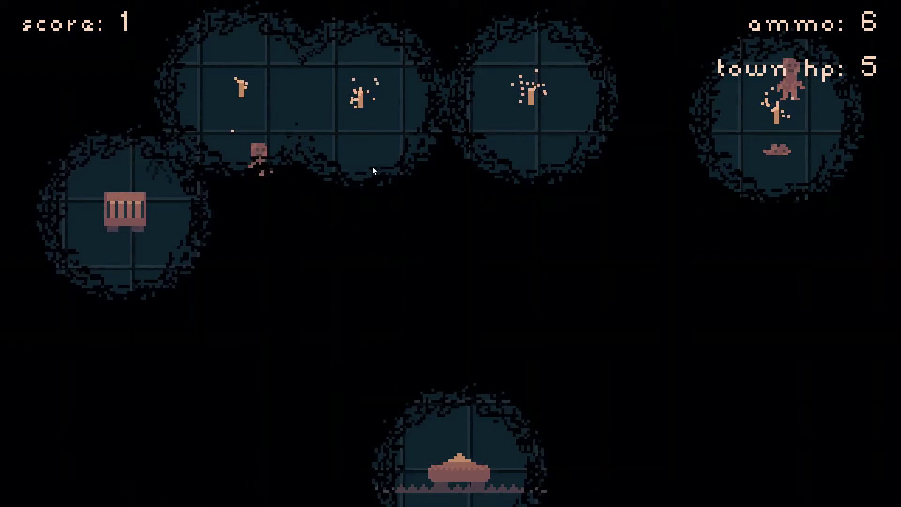
{"action": "key", "text": "F8"}
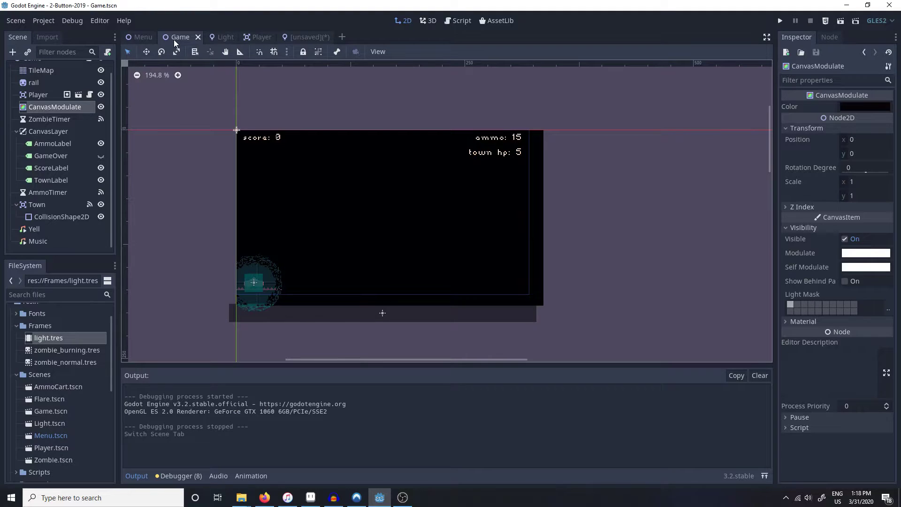
{"action": "scroll", "coordinate": [48, 137], "scroll_direction": "up", "scroll_amount": 1}
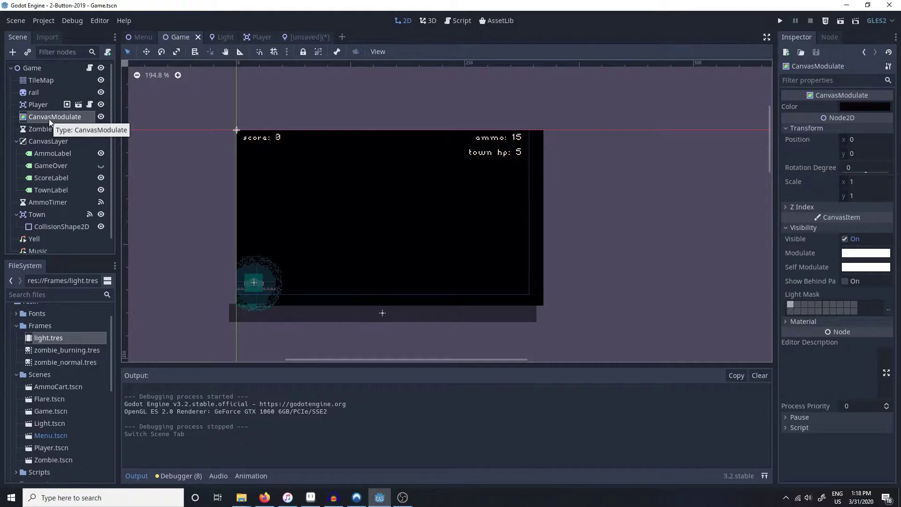
{"action": "left_click", "coordinate": [36, 71]}
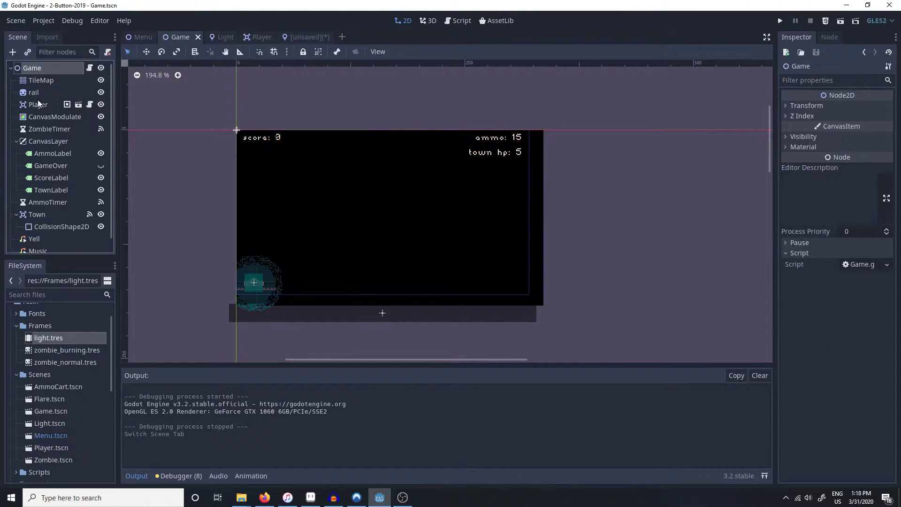
{"action": "left_click", "coordinate": [29, 80]}
{"action": "left_click", "coordinate": [29, 69]}
{"action": "left_click", "coordinate": [43, 118]}
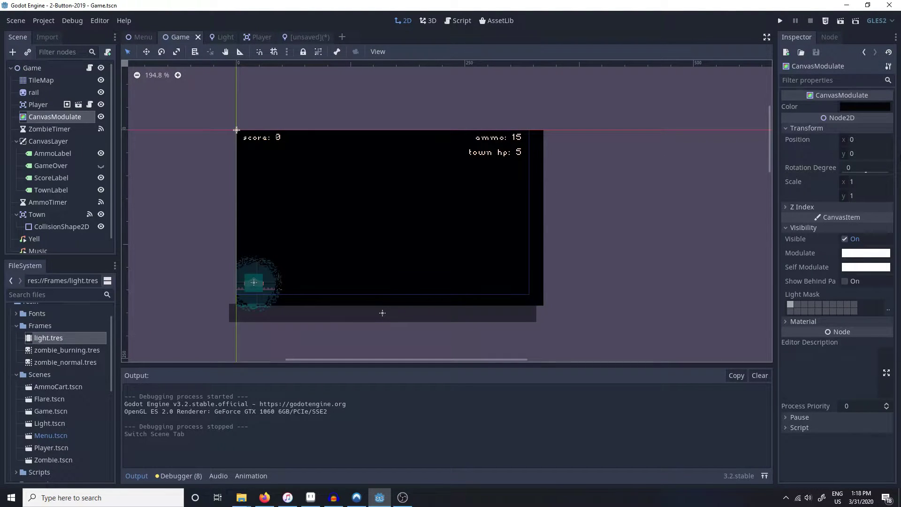
{"action": "left_click", "coordinate": [864, 107]}
{"action": "left_click", "coordinate": [621, 206]}
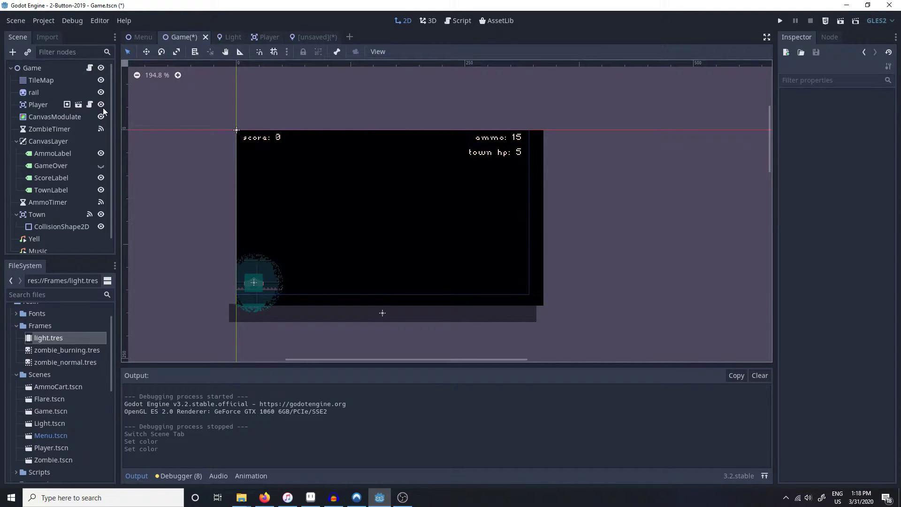
{"action": "left_click", "coordinate": [52, 118]}
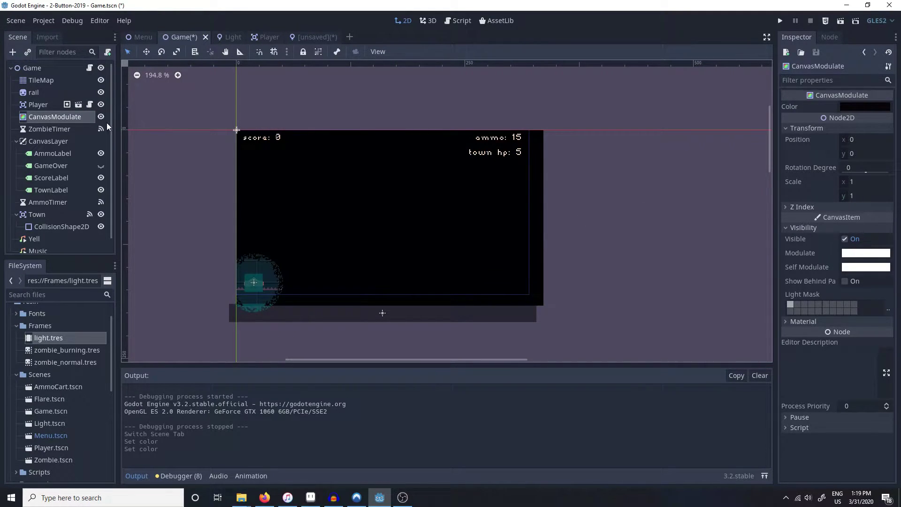
Step: Push the CanvasModulate tint's blue, green and red to full, going from blue to white
{"action": "left_click", "coordinate": [855, 107]}
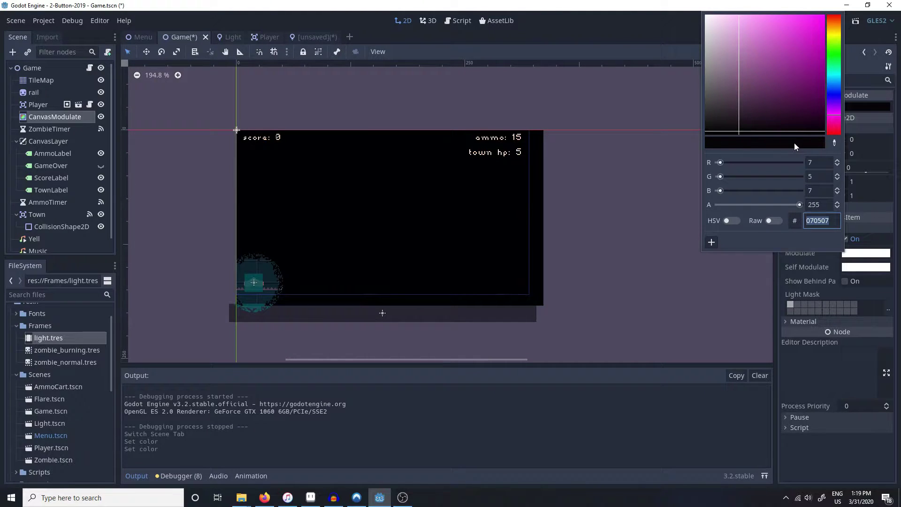
{"action": "left_click_drag", "start_coordinate": [721, 191], "coordinate": [809, 191]}
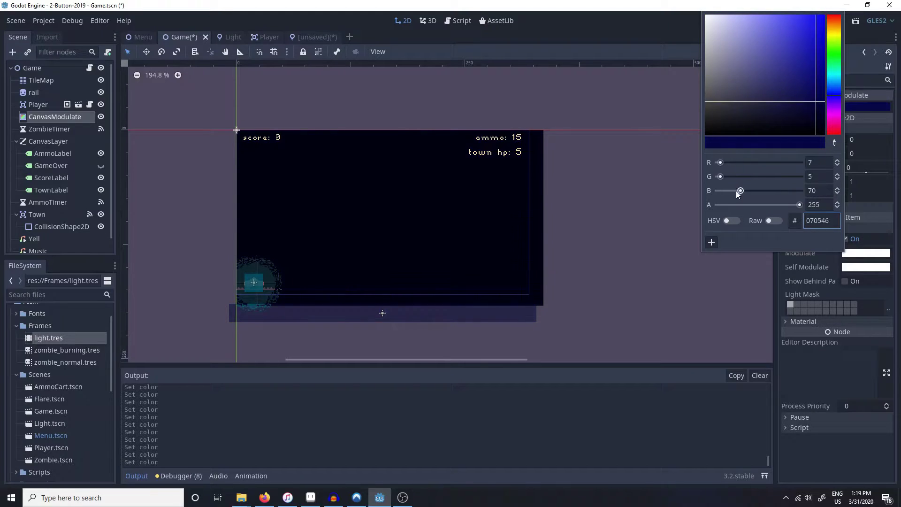
{"action": "left_click_drag", "start_coordinate": [726, 177], "coordinate": [804, 177]}
{"action": "left_click_drag", "start_coordinate": [721, 163], "coordinate": [821, 162]}
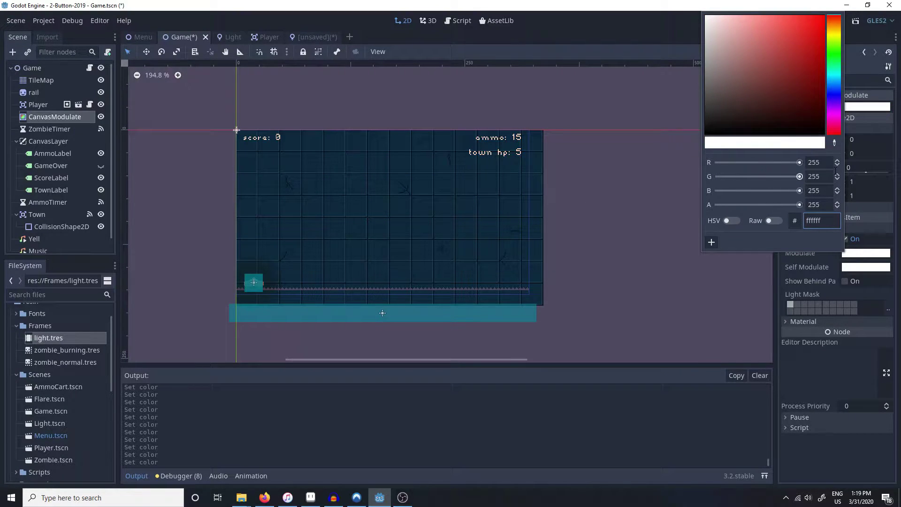
Step: Lower red, green and blue again to leave the tint near-black 0c0802
{"action": "left_click_drag", "start_coordinate": [797, 164], "coordinate": [723, 168]}
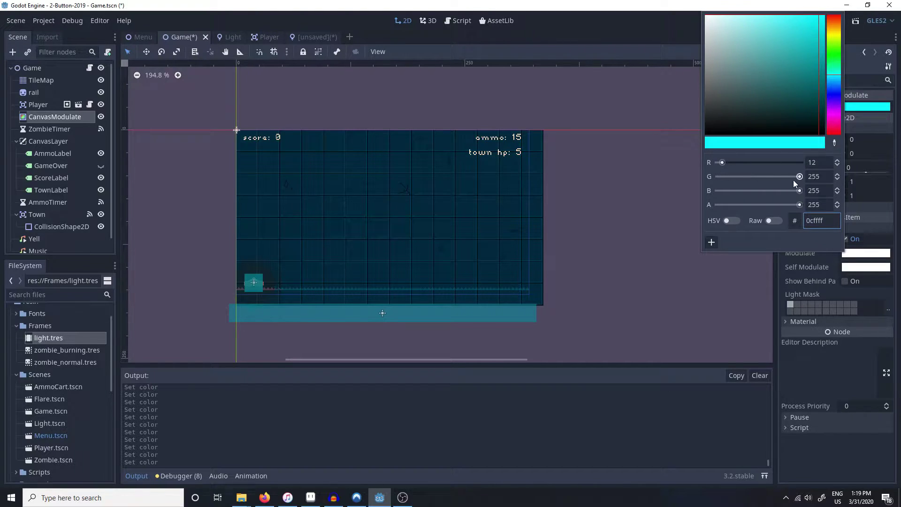
{"action": "left_click_drag", "start_coordinate": [793, 178], "coordinate": [722, 185]}
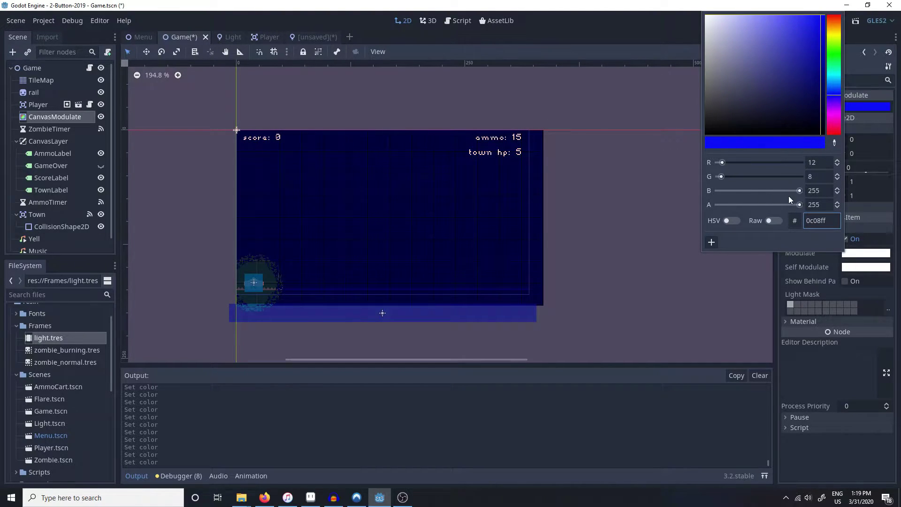
{"action": "left_click_drag", "start_coordinate": [788, 196], "coordinate": [723, 193]}
Step: Select the four HUD labels from AmmoLabel through TownLabel in the scene tree
{"action": "left_click", "coordinate": [47, 140]}
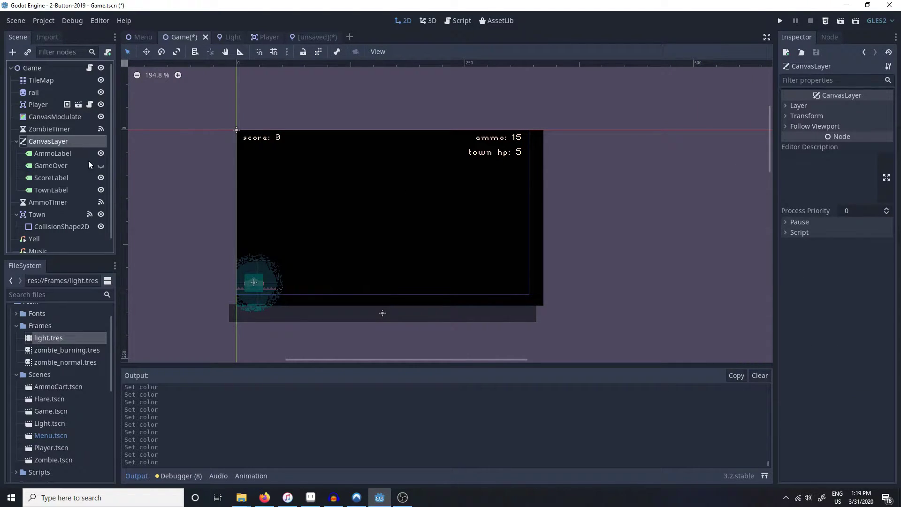
{"action": "left_click", "coordinate": [52, 154]}
{"action": "left_click", "coordinate": [55, 142]}
{"action": "left_click", "coordinate": [53, 154]}
{"action": "left_click", "coordinate": [65, 189], "text": "ctrl"}
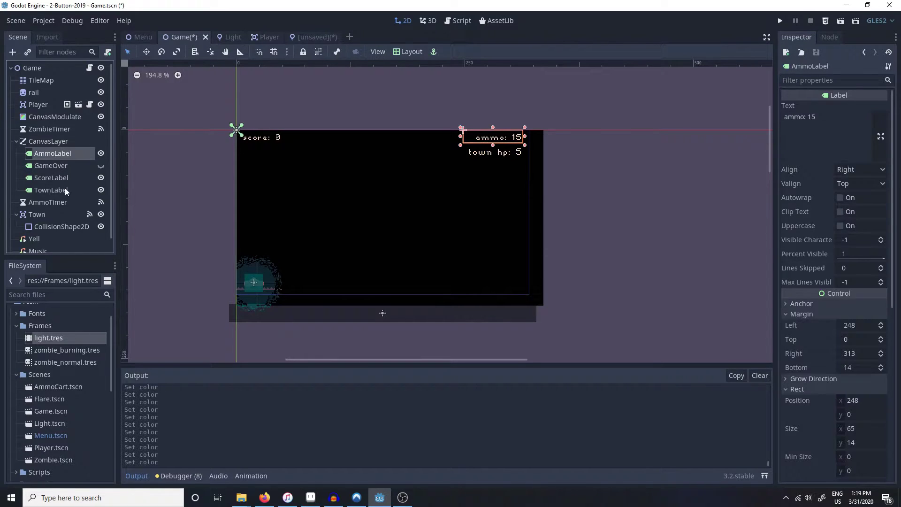
{"action": "left_click", "coordinate": [52, 160], "text": "shift"}
{"action": "double_click", "coordinate": [52, 158]}
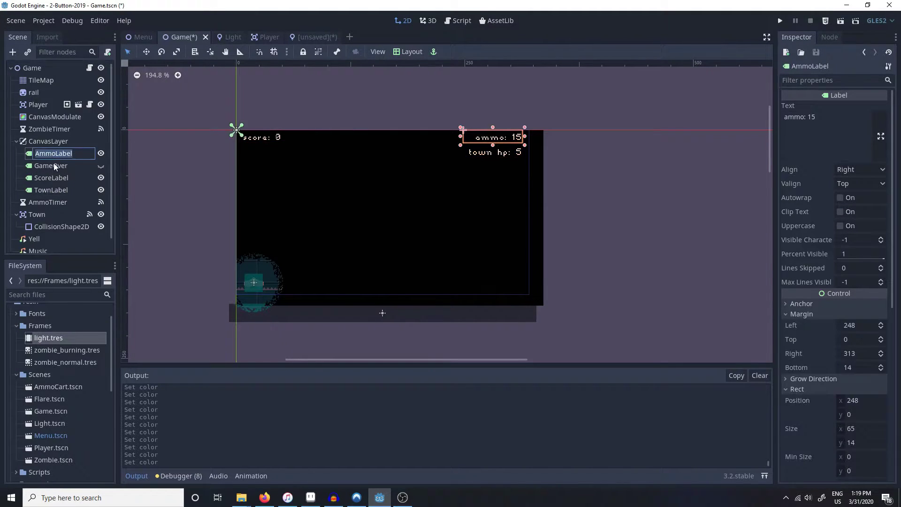
{"action": "left_click", "coordinate": [54, 165]}
{"action": "left_click", "coordinate": [69, 178]}
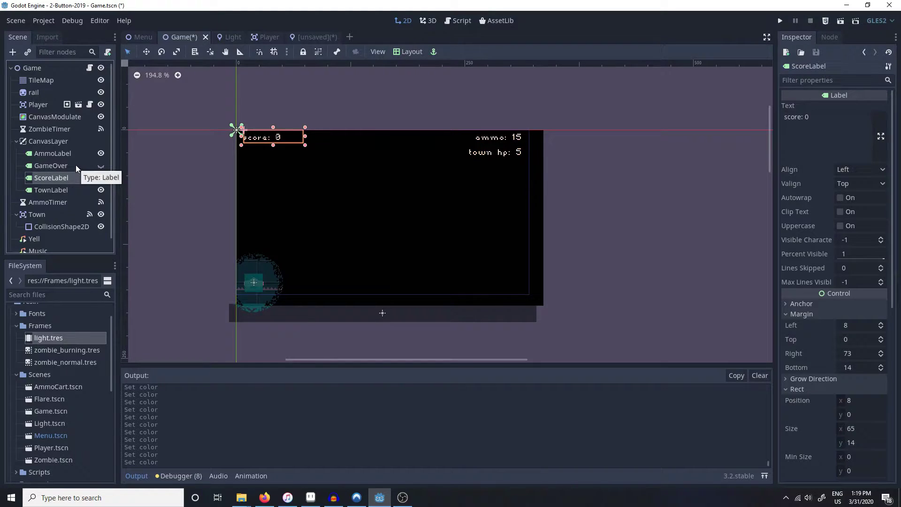
{"action": "left_click", "coordinate": [50, 192]}
{"action": "left_click", "coordinate": [47, 154]}
{"action": "left_click", "coordinate": [46, 194], "text": "shift"}
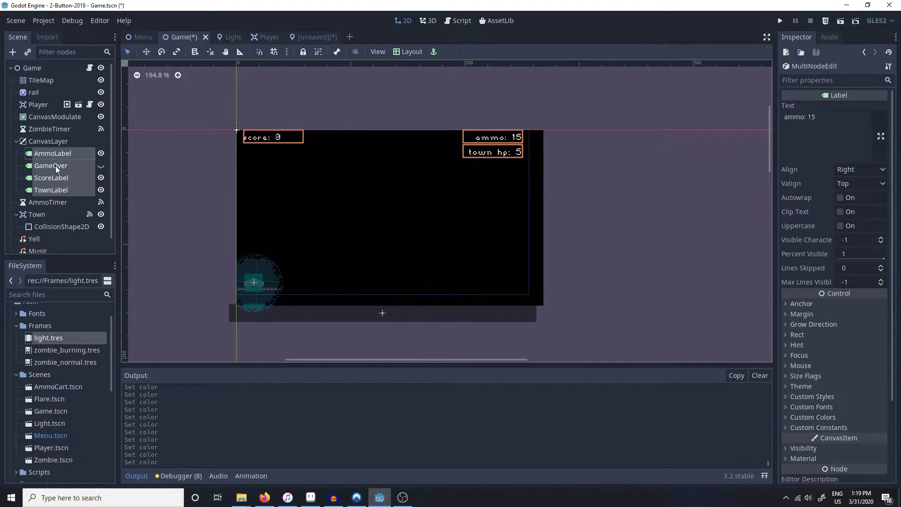
Step: Move the four labels under Game, then undo so they stay under CanvasLayer
{"action": "left_click_drag", "start_coordinate": [56, 165], "coordinate": [36, 68]}
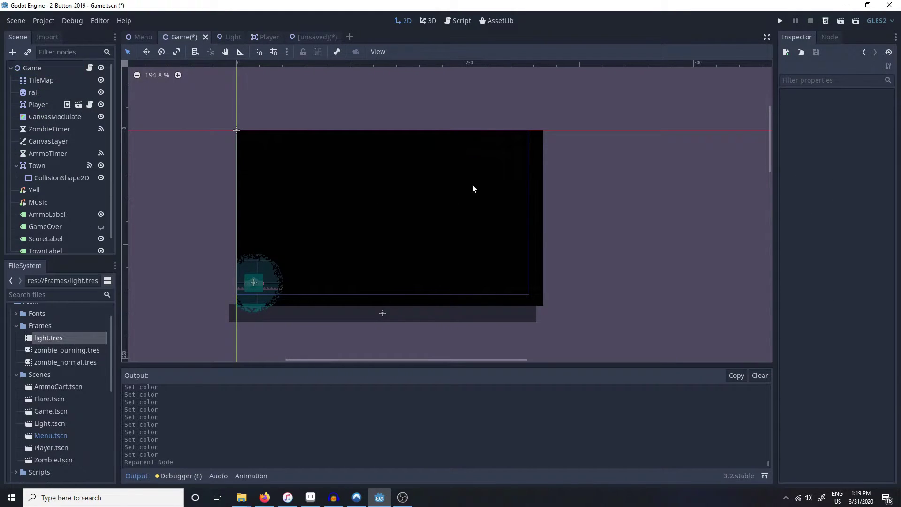
{"action": "key", "text": "ctrl+z"}
{"action": "left_click", "coordinate": [27, 142]}
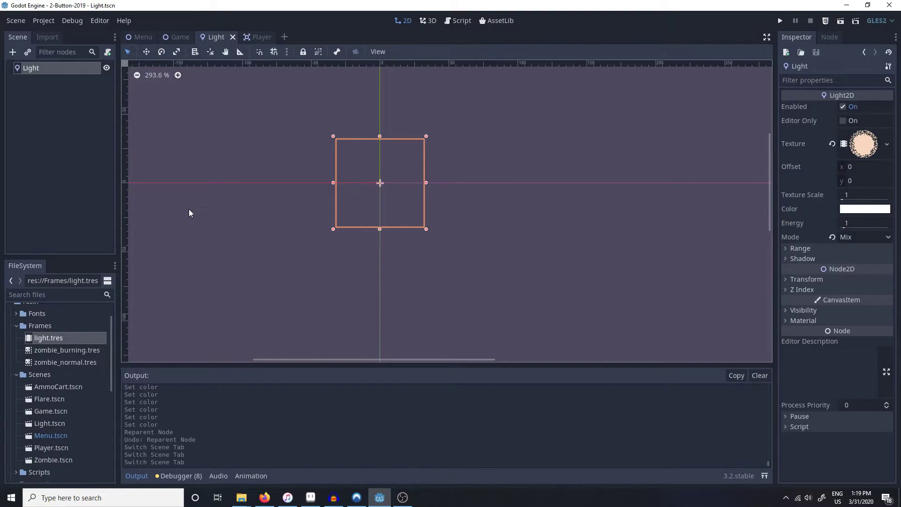
Step: Review the Light node's texture, then show light.tres: 4 empty frames at 4 FPS
{"action": "left_click", "coordinate": [41, 70]}
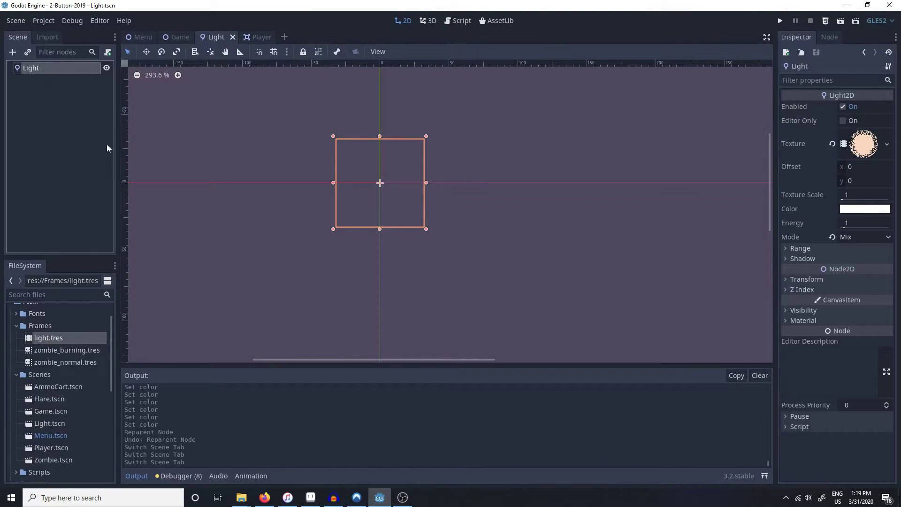
{"action": "left_click", "coordinate": [888, 146]}
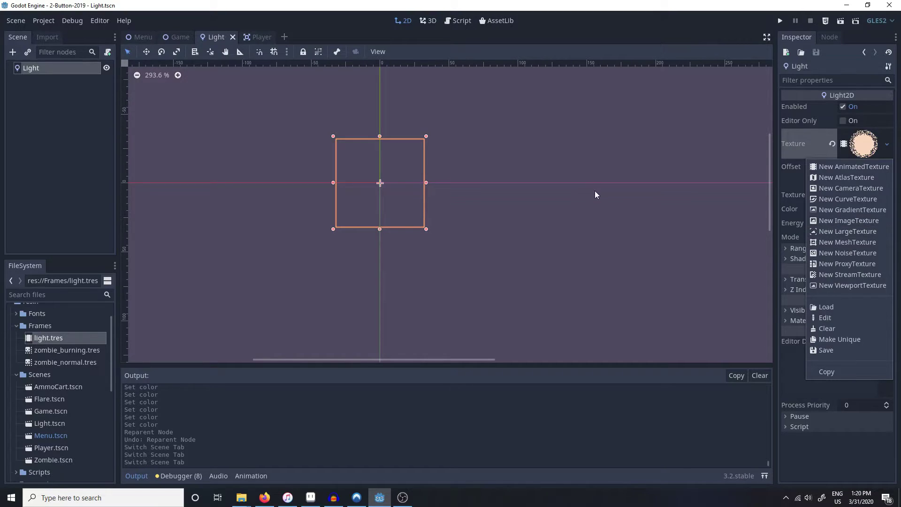
{"action": "left_click", "coordinate": [517, 221]}
{"action": "left_click", "coordinate": [44, 71]}
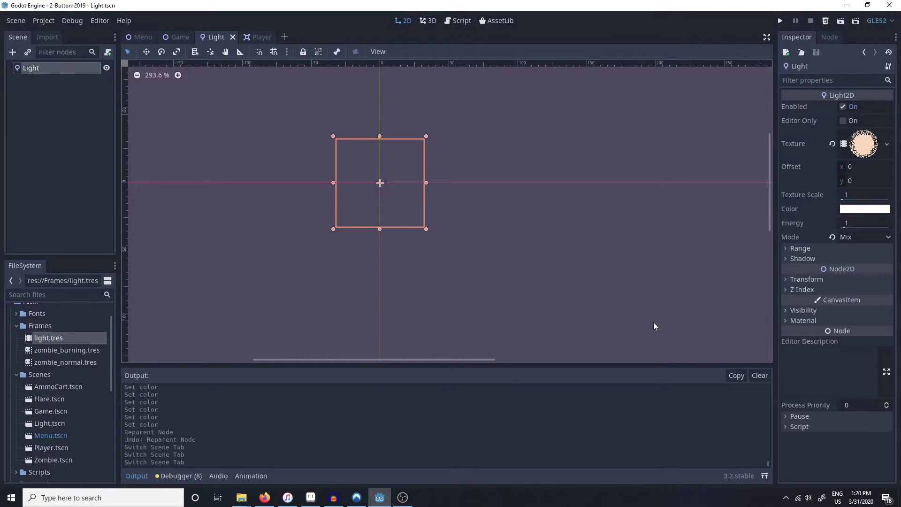
{"action": "scroll", "coordinate": [53, 409], "scroll_direction": "up", "scroll_amount": 1}
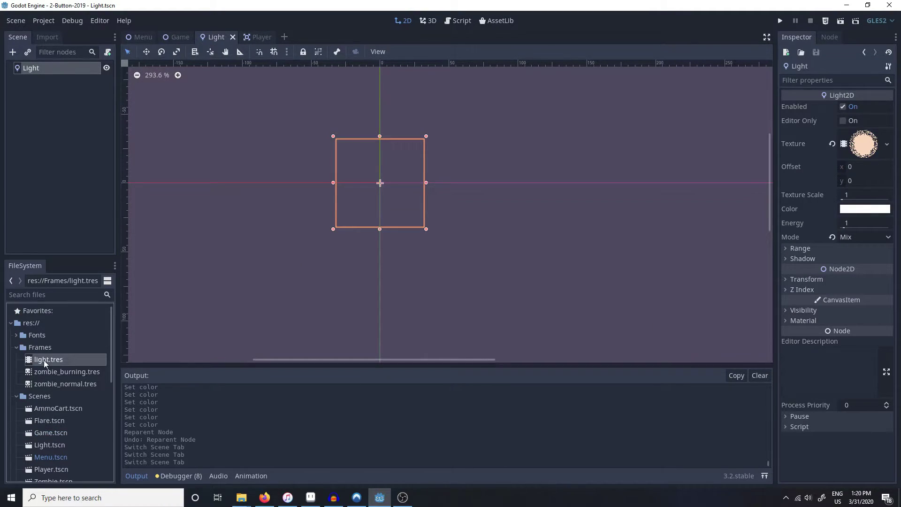
{"action": "left_click", "coordinate": [44, 360]}
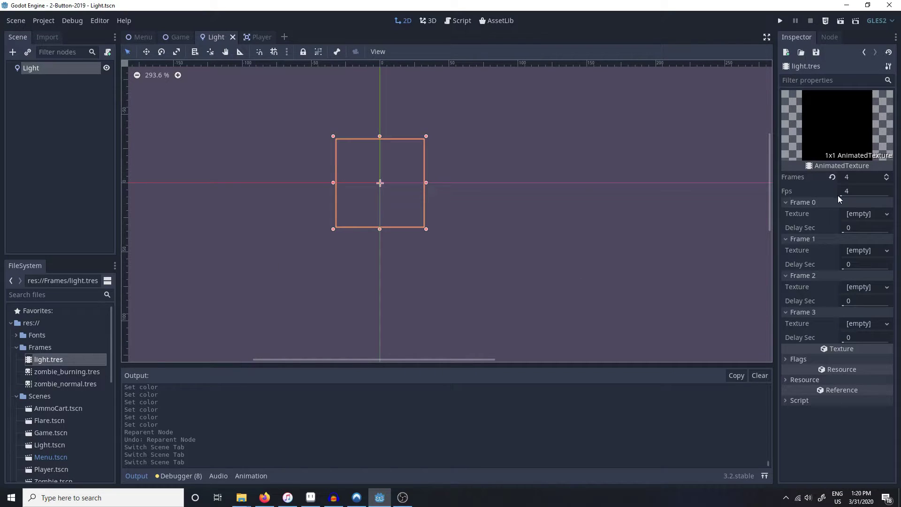
Step: Add a new AnimatedTexture resource in the Frames folder and save it as light2.tres
{"action": "right_click", "coordinate": [41, 347]}
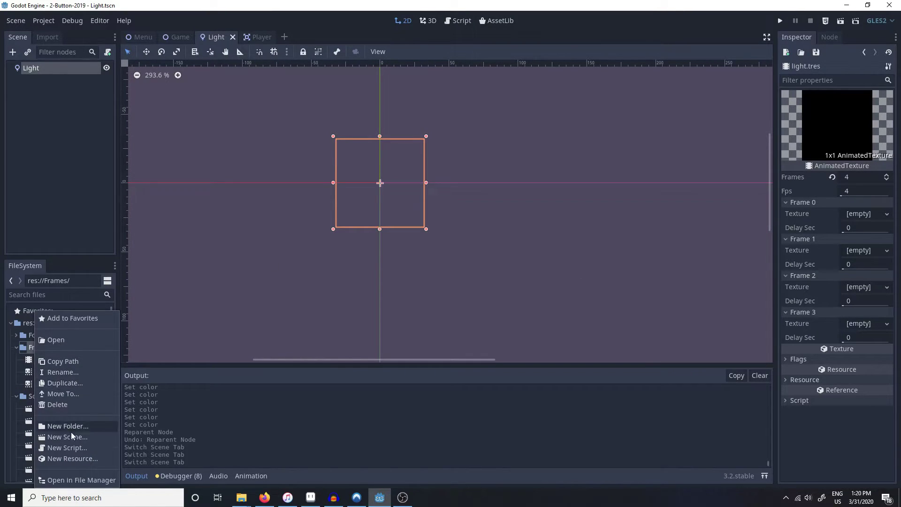
{"action": "left_click", "coordinate": [73, 458]}
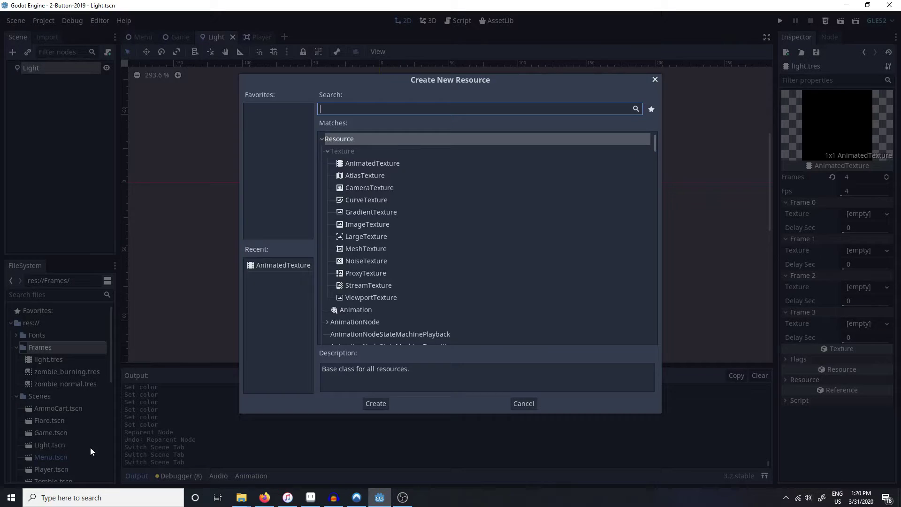
{"action": "double_click", "coordinate": [373, 165]}
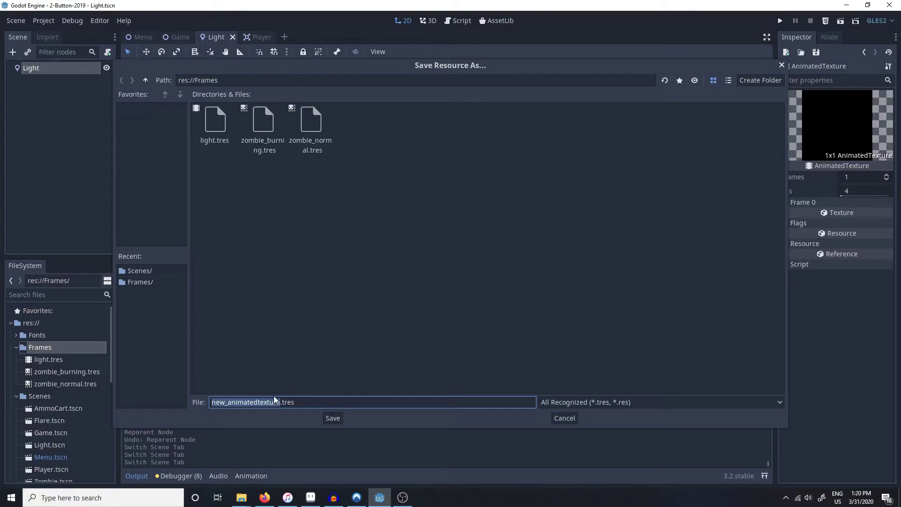
{"action": "type", "text": "light2"}
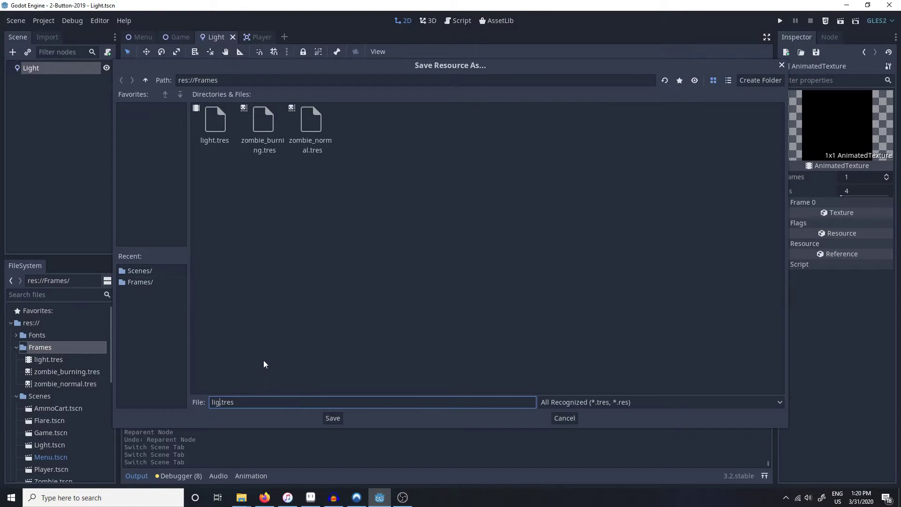
{"action": "key", "text": "Return"}
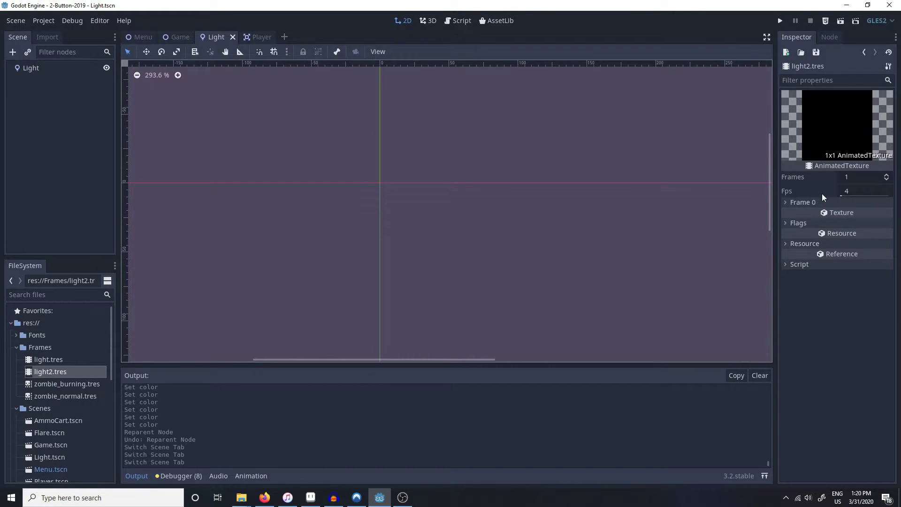
Step: Set light2.tres's frame count to 4
{"action": "left_click", "coordinate": [849, 177]}
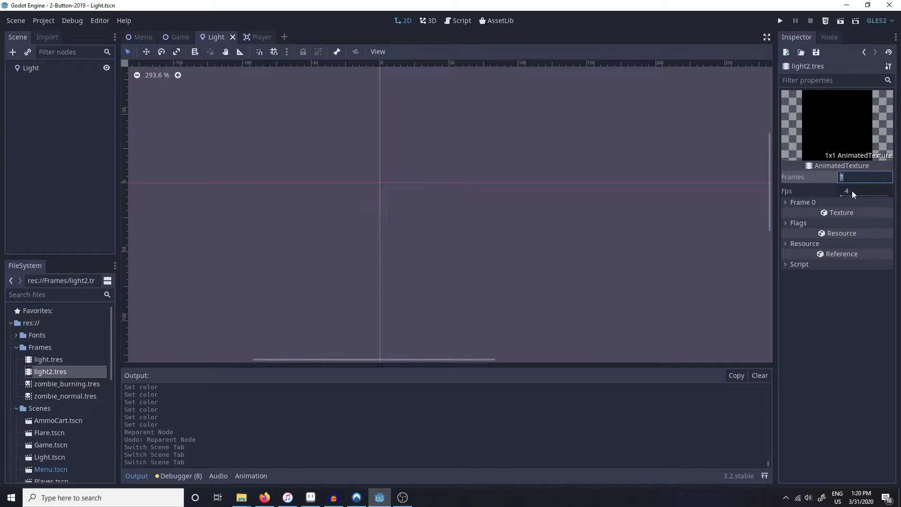
{"action": "left_click", "coordinate": [857, 179]}
{"action": "type", "text": "4"}
{"action": "left_click", "coordinate": [729, 295]}
{"action": "scroll", "coordinate": [26, 380], "scroll_direction": "down", "scroll_amount": 10}
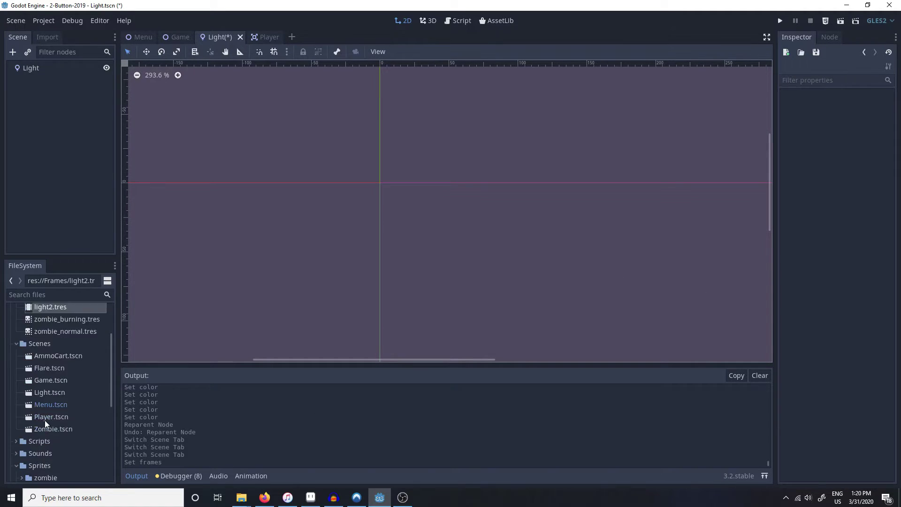
{"action": "scroll", "coordinate": [57, 388], "scroll_direction": "up", "scroll_amount": 7}
{"action": "scroll", "coordinate": [57, 388], "scroll_direction": "up", "scroll_amount": 3}
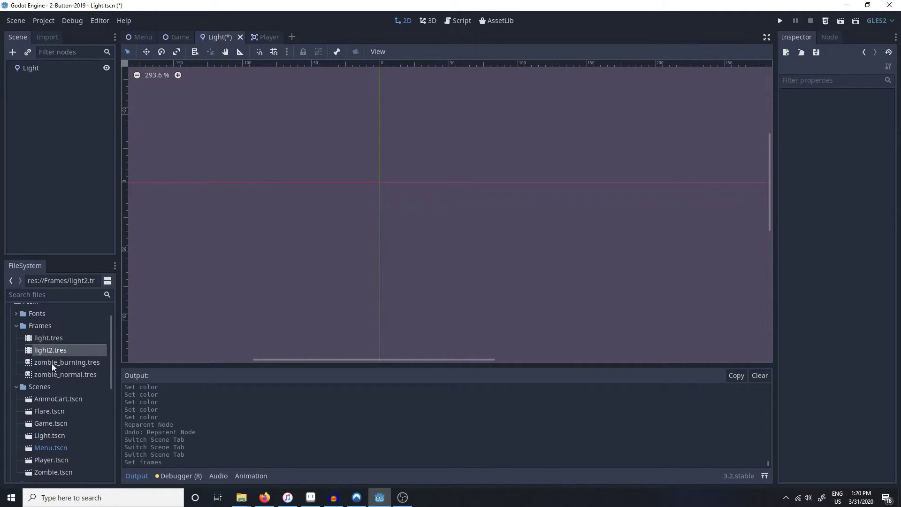
{"action": "left_click", "coordinate": [50, 350]}
{"action": "scroll", "coordinate": [75, 409], "scroll_direction": "down", "scroll_amount": 5}
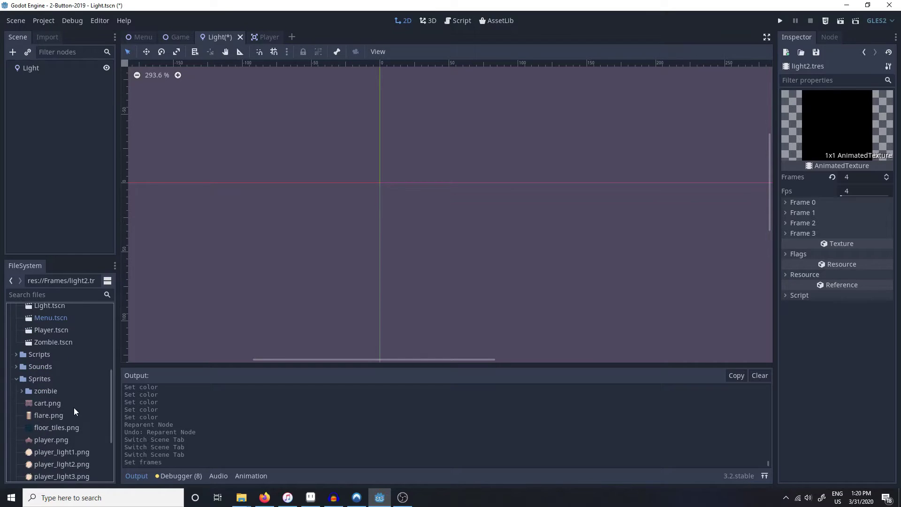
Step: Assign player_light1.png through player_light4.png as the textures of Frames 0–3
{"action": "left_click", "coordinate": [793, 207]}
{"action": "left_click_drag", "start_coordinate": [71, 409], "coordinate": [866, 223]}
{"action": "left_click", "coordinate": [798, 257]}
{"action": "left_click_drag", "start_coordinate": [61, 420], "coordinate": [865, 277]}
{"action": "left_click", "coordinate": [793, 311]}
{"action": "left_click_drag", "start_coordinate": [73, 436], "coordinate": [864, 328]}
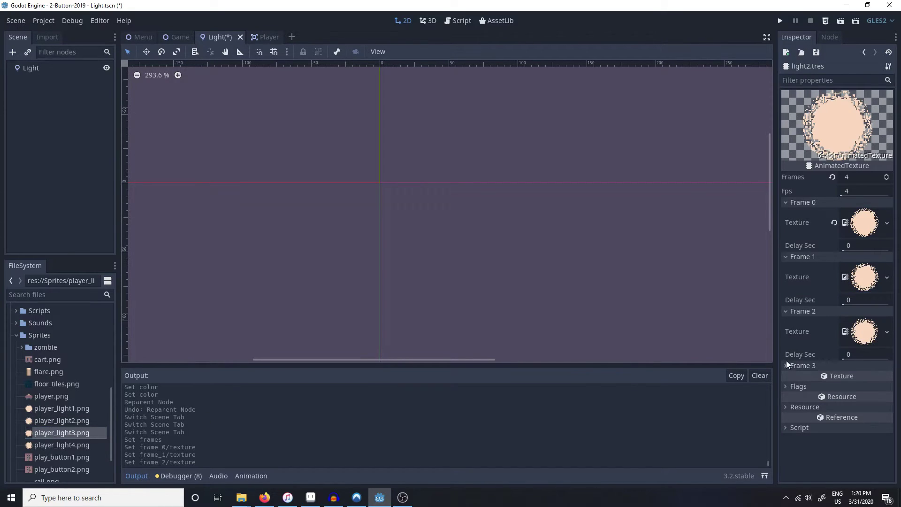
{"action": "left_click", "coordinate": [798, 365]}
{"action": "left_click_drag", "start_coordinate": [61, 445], "coordinate": [860, 381]}
Step: Set the animation speed to 8 FPS and save Light.tscn
{"action": "left_click", "coordinate": [864, 191]}
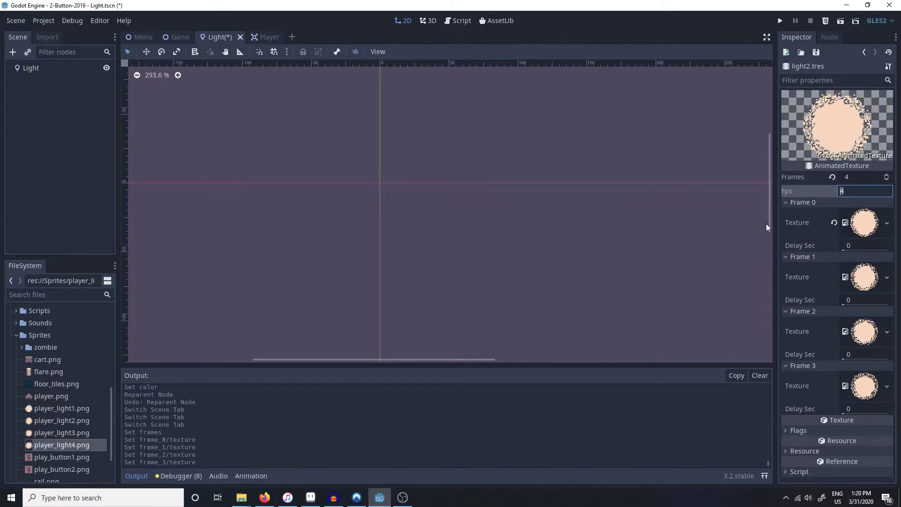
{"action": "type", "text": "8"}
{"action": "left_click", "coordinate": [542, 214]}
{"action": "key", "text": "ctrl+s"}
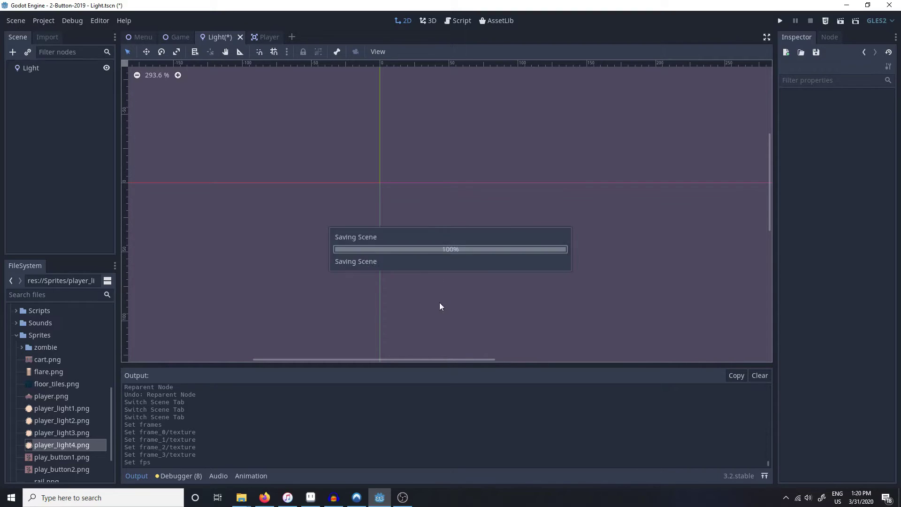
Step: Create a new 2D scene and change its Node2D root's type to Light2D
{"action": "left_click", "coordinate": [45, 71]}
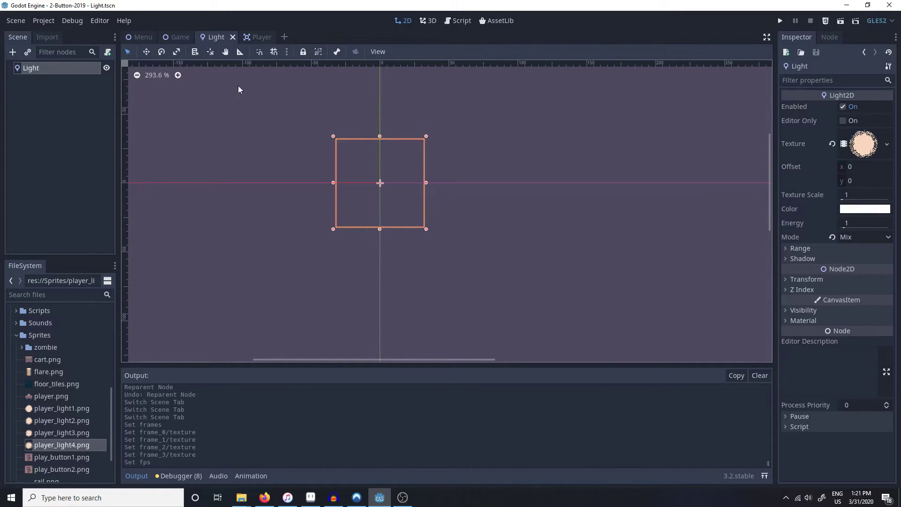
{"action": "left_click", "coordinate": [286, 39]}
{"action": "left_click", "coordinate": [34, 82]}
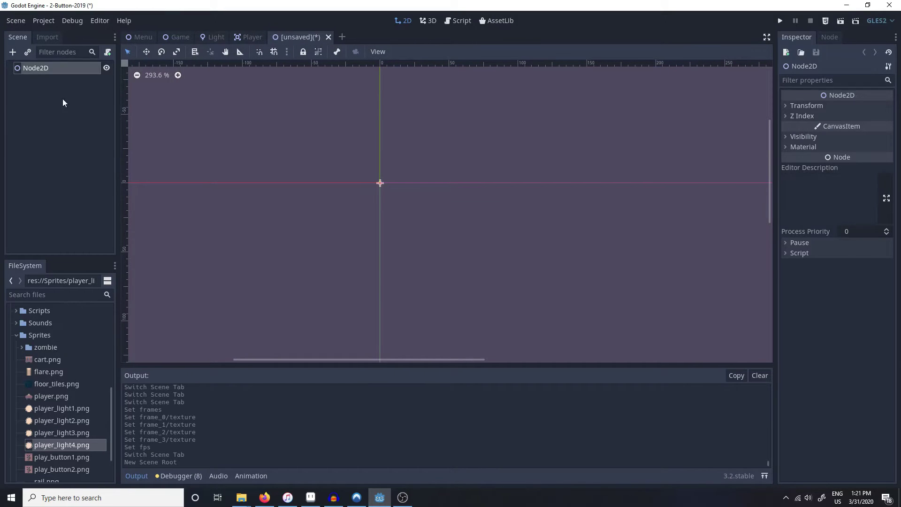
{"action": "right_click", "coordinate": [37, 72]}
{"action": "left_click", "coordinate": [62, 151]}
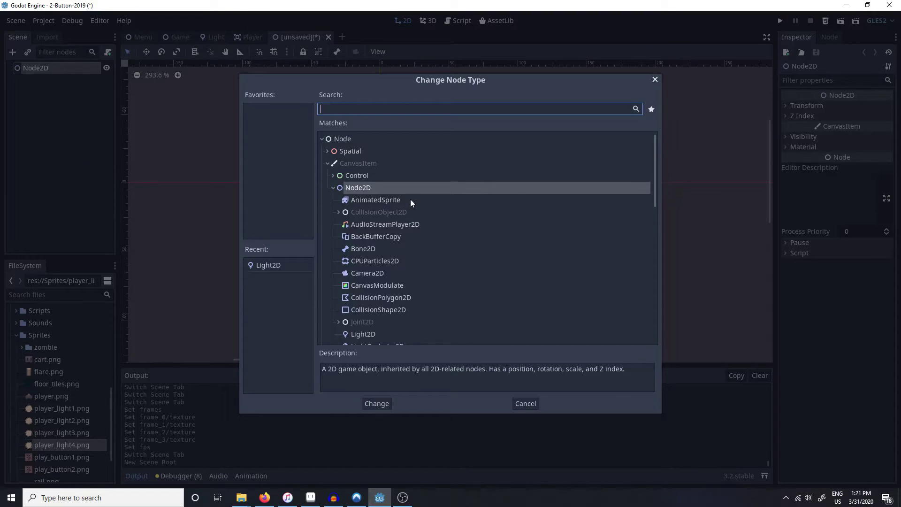
{"action": "type", "text": "Light"}
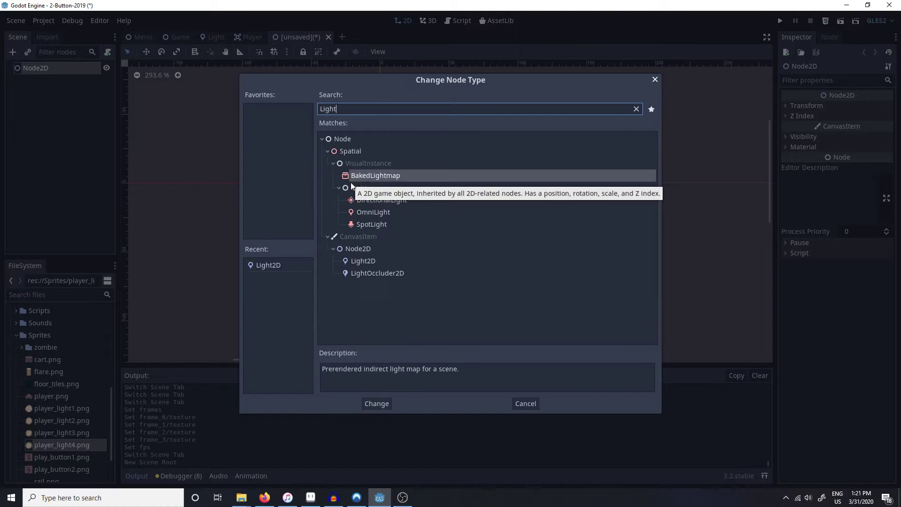
{"action": "left_click", "coordinate": [368, 261]}
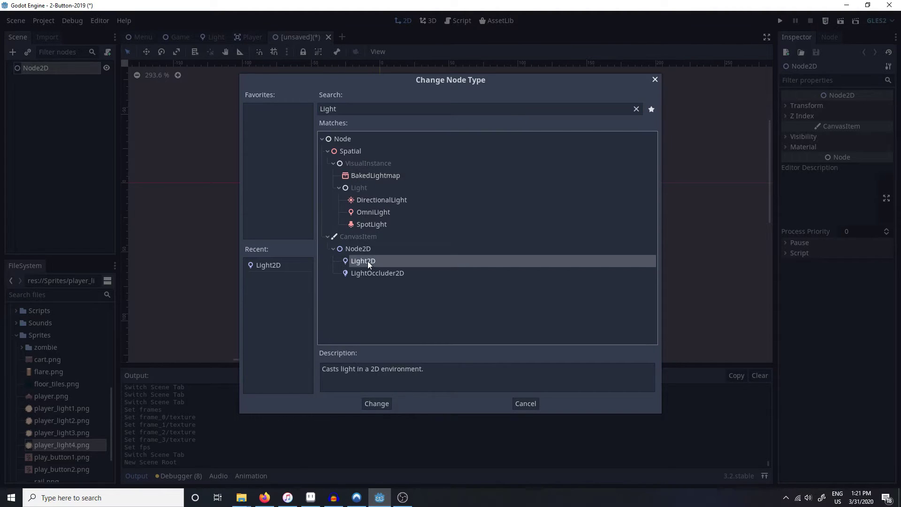
{"action": "double_click", "coordinate": [371, 261]}
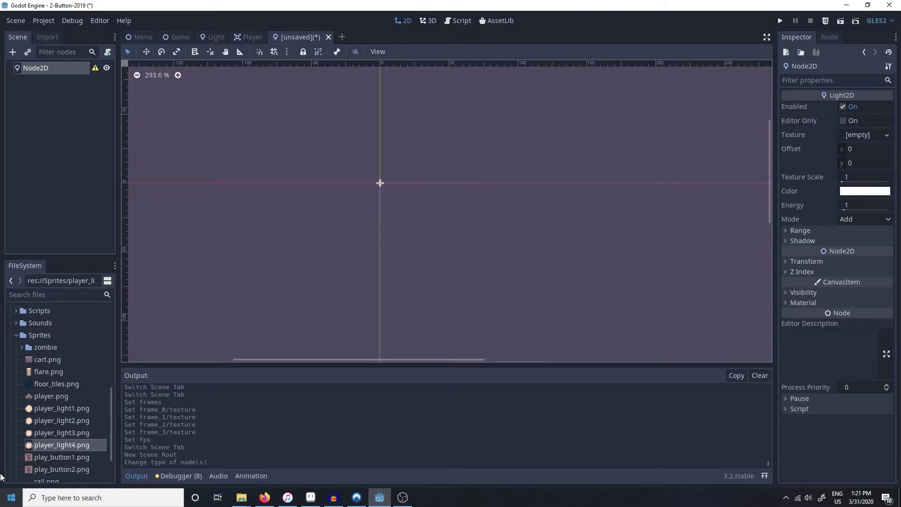
Step: Assign light2.tres from the FileSystem dock as the Light2D root's Texture
{"action": "scroll", "coordinate": [53, 423], "scroll_direction": "up", "scroll_amount": 5}
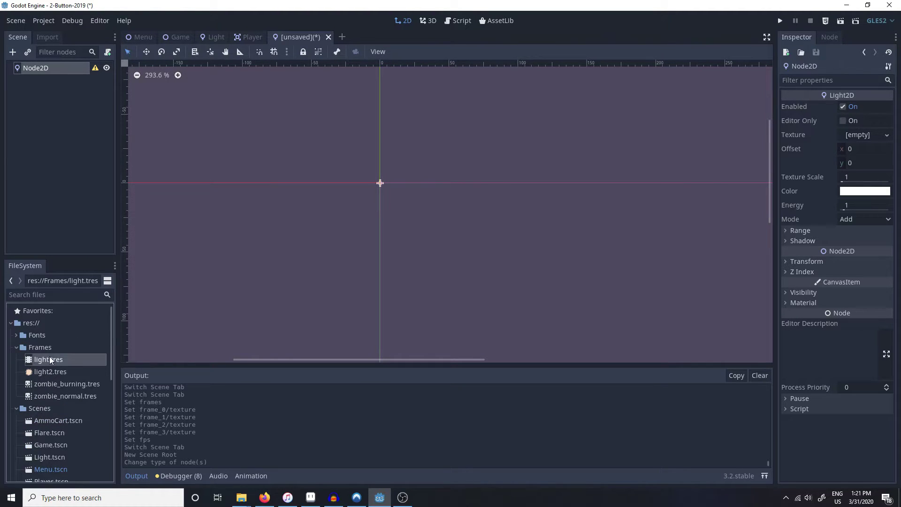
{"action": "left_click_drag", "start_coordinate": [44, 372], "coordinate": [870, 141]}
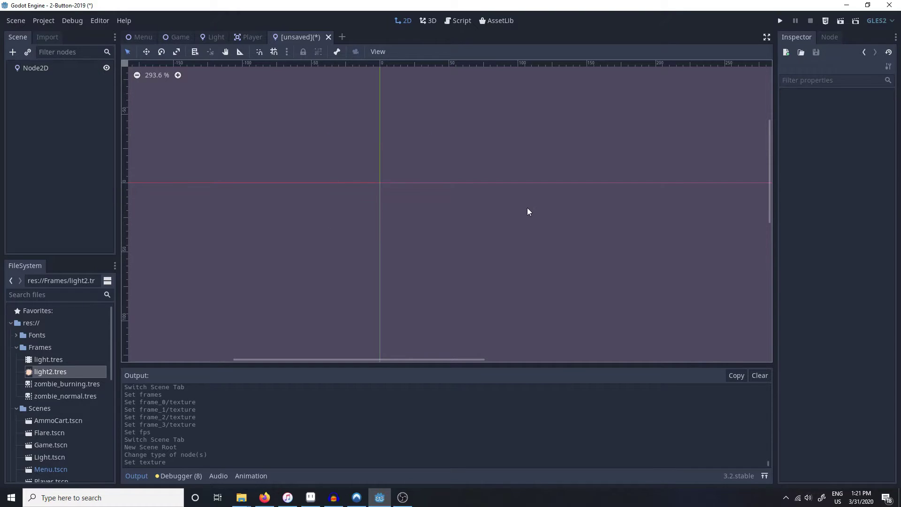
{"action": "key", "text": "ctrl+s"}
{"action": "left_click", "coordinate": [565, 419]}
{"action": "left_click", "coordinate": [36, 69]}
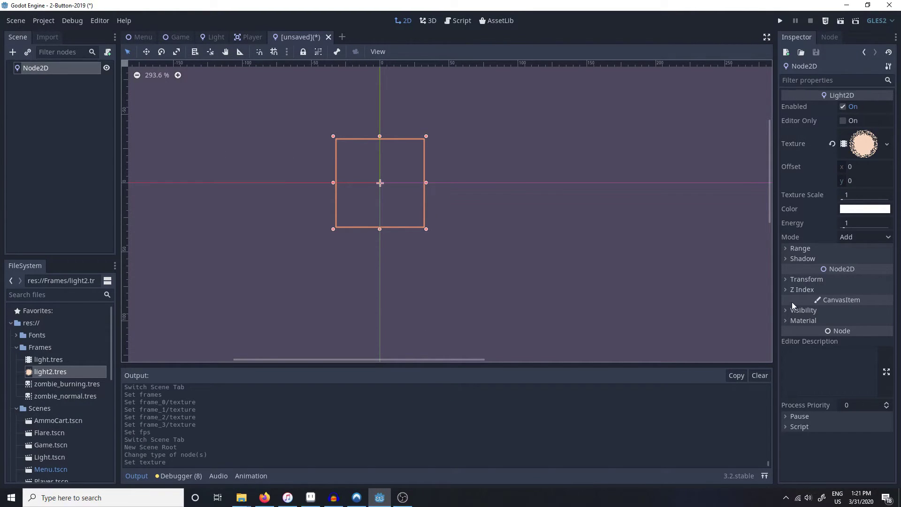
Step: Save the new scene as res://Scenes/Light2.tscn
{"action": "key", "text": "ctrl+s"}
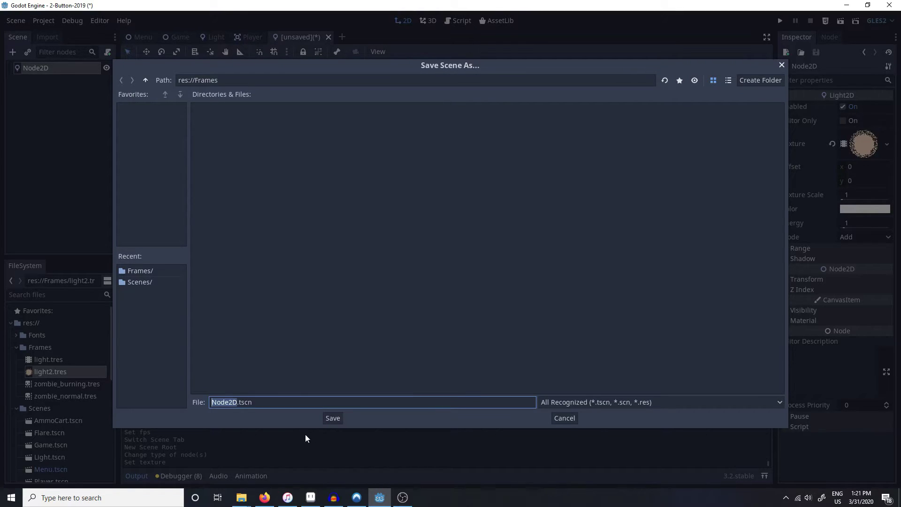
{"action": "left_click", "coordinate": [145, 80]}
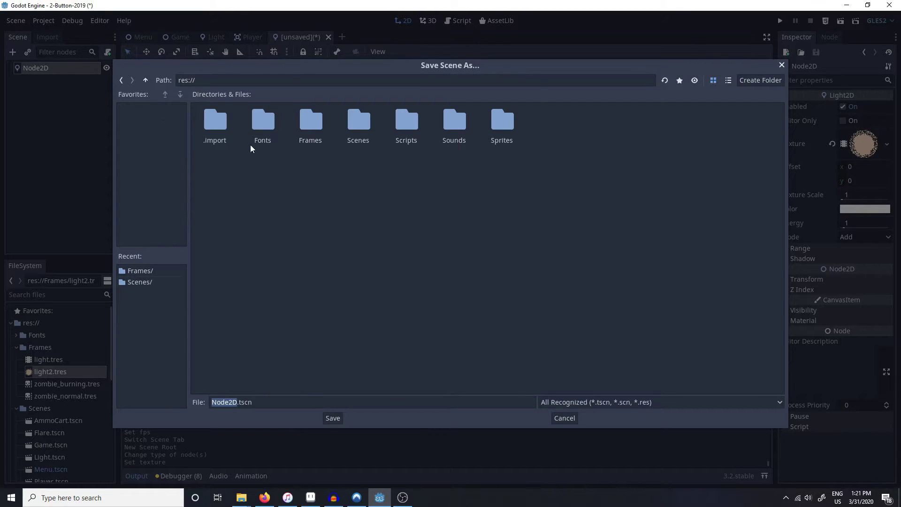
{"action": "left_click", "coordinate": [311, 125]}
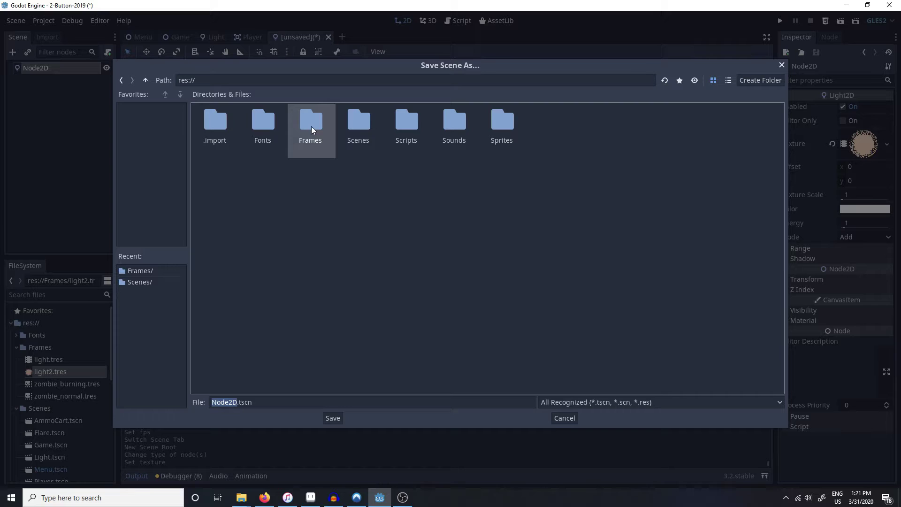
{"action": "double_click", "coordinate": [355, 124]}
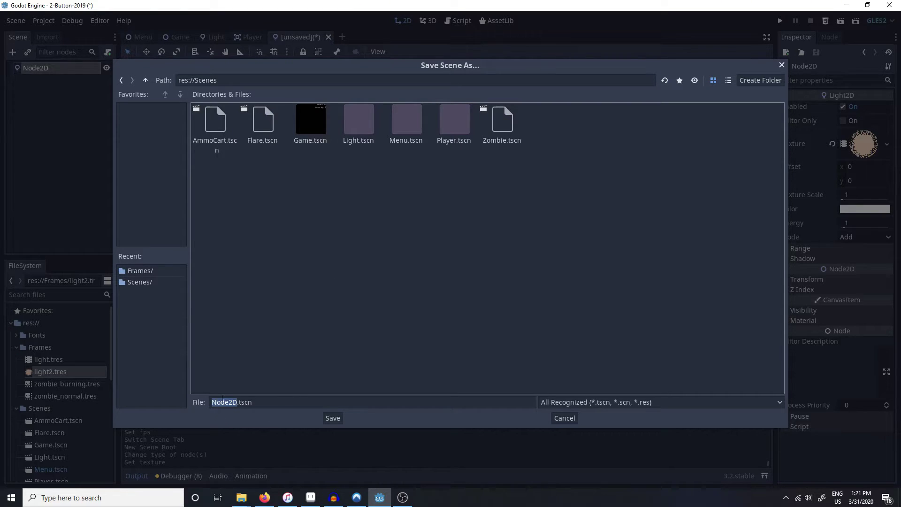
{"action": "left_click", "coordinate": [359, 123]}
{"action": "type", "text": "2"}
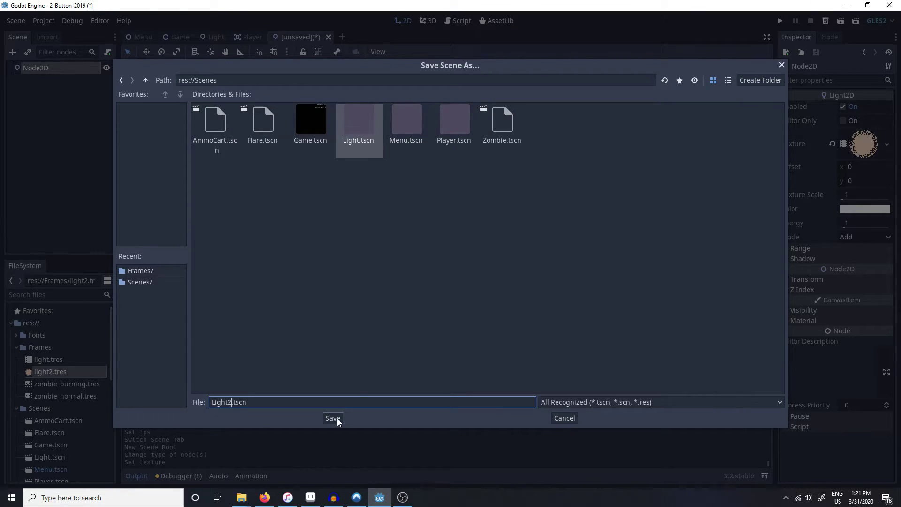
{"action": "left_click", "coordinate": [334, 419]}
{"action": "left_click", "coordinate": [373, 314]}
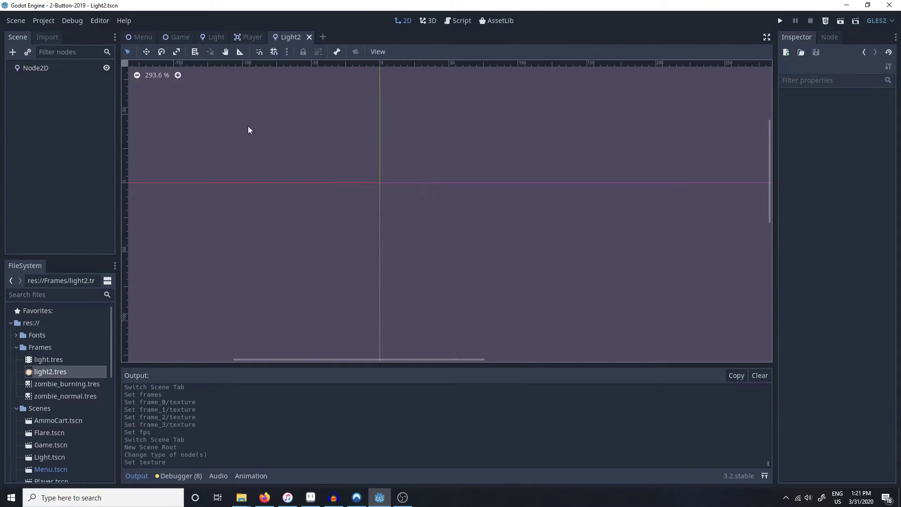
Step: Delete the Light node from the Player scene
{"action": "left_click", "coordinate": [250, 37]}
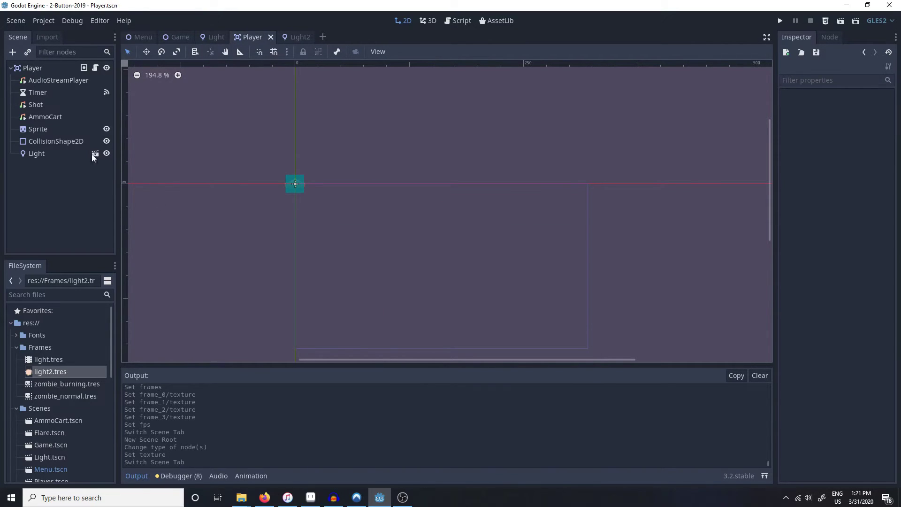
{"action": "left_click", "coordinate": [36, 153]}
{"action": "key", "text": "Delete"}
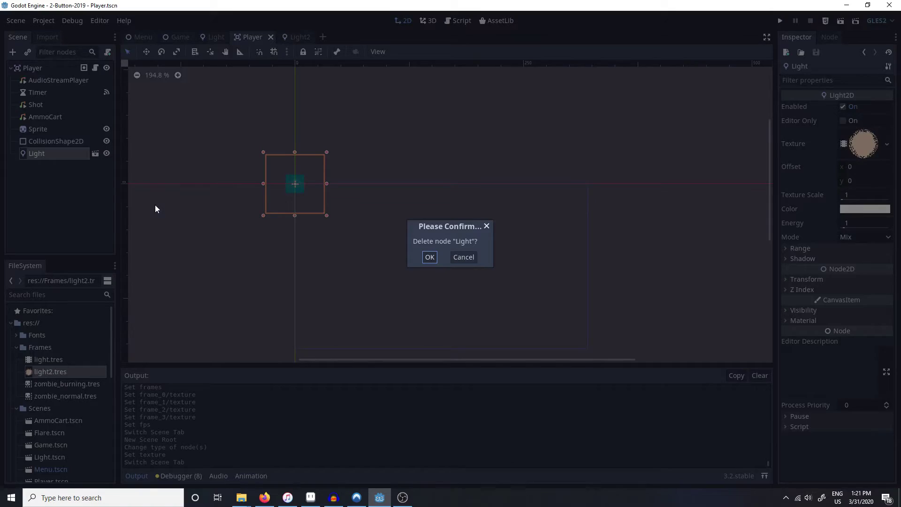
{"action": "left_click", "coordinate": [429, 257]}
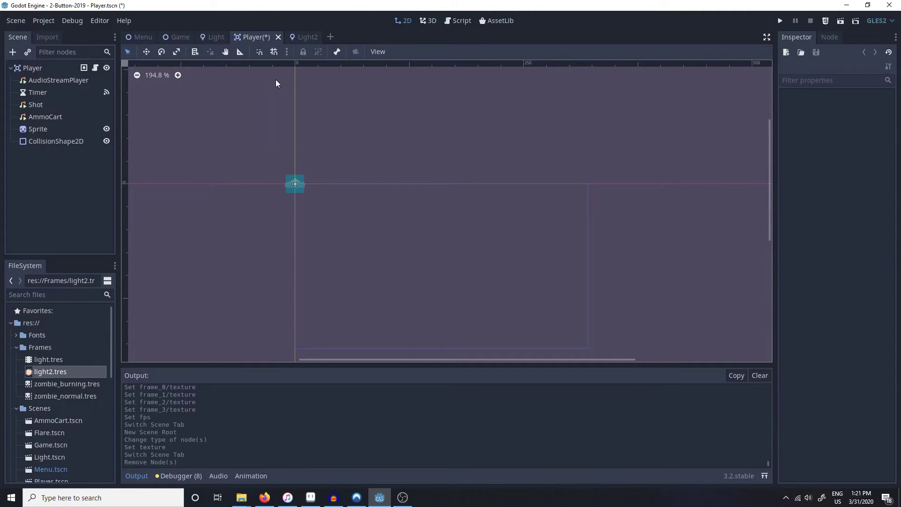
Step: Open Flare.tscn, delete its Light node, and save the scene
{"action": "left_click", "coordinate": [215, 38]}
{"action": "scroll", "coordinate": [42, 408], "scroll_direction": "down", "scroll_amount": 4}
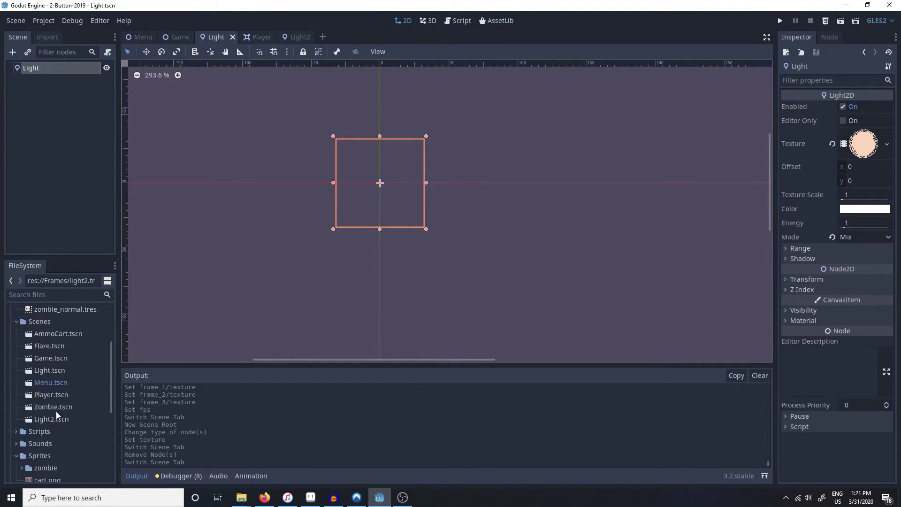
{"action": "left_click", "coordinate": [45, 370]}
{"action": "double_click", "coordinate": [46, 370]}
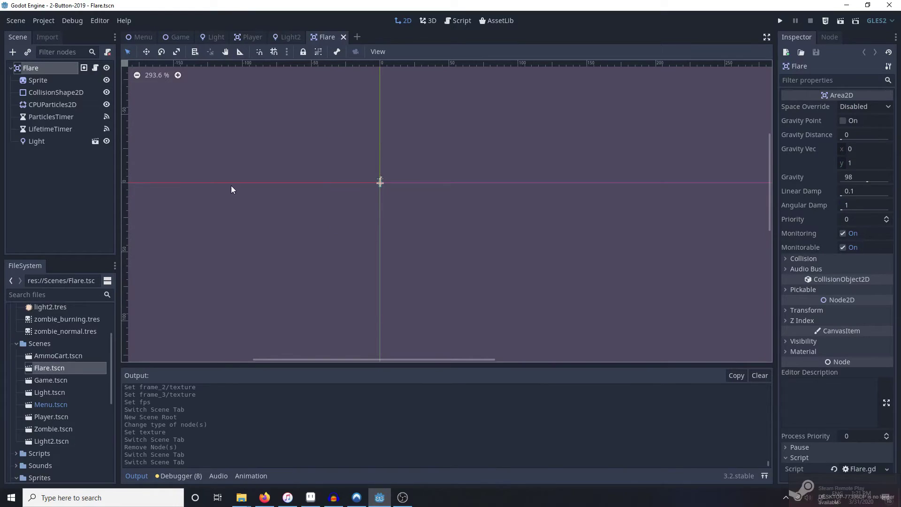
{"action": "left_click", "coordinate": [51, 142]}
{"action": "key", "text": "Delete"}
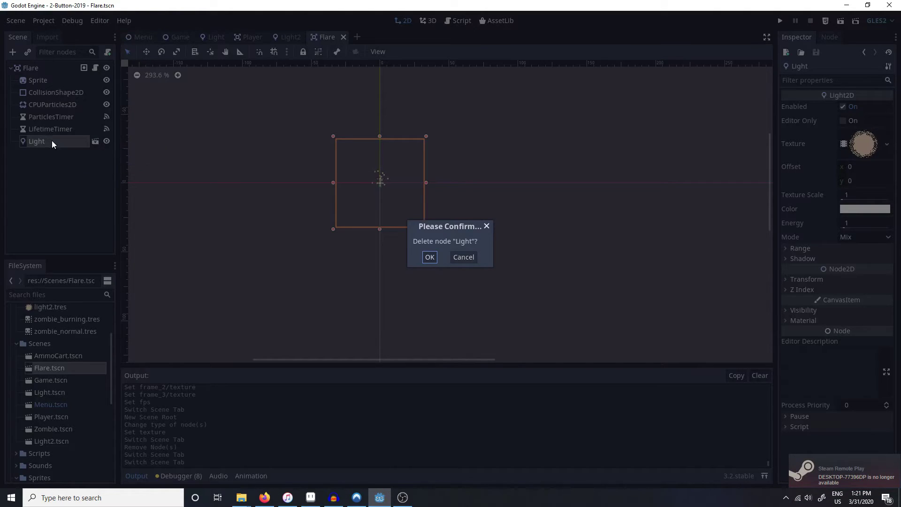
{"action": "left_click", "coordinate": [432, 262]}
{"action": "key", "text": "ctrl+s"}
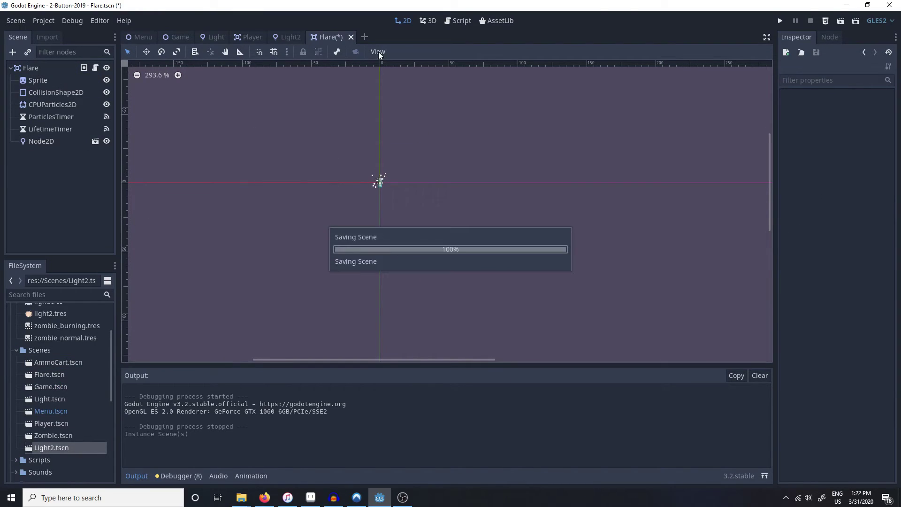
Step: Switch to the Player scene and instance Light2.tscn under the Player node
{"action": "left_click", "coordinate": [249, 37]}
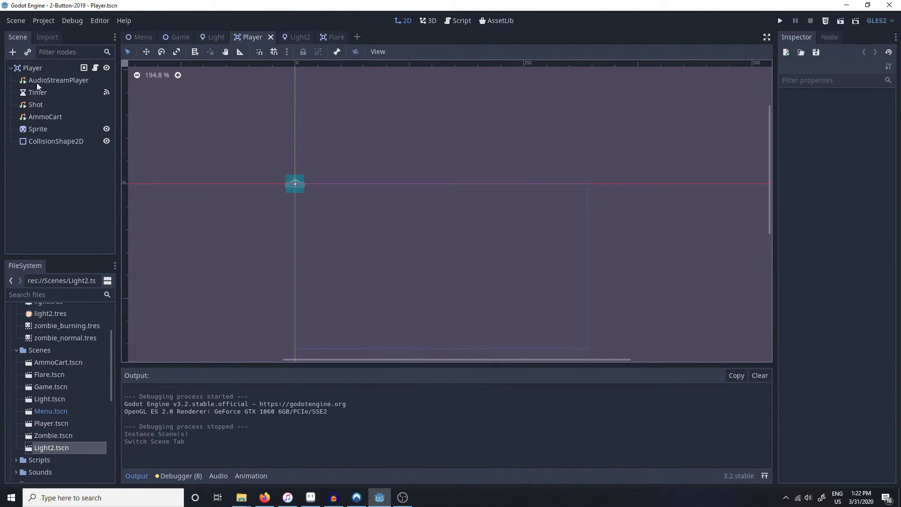
{"action": "left_click_drag", "start_coordinate": [44, 447], "coordinate": [33, 67]}
Step: Run the game and fire a shot to check the player and projectile lighting
{"action": "left_click", "coordinate": [780, 20]}
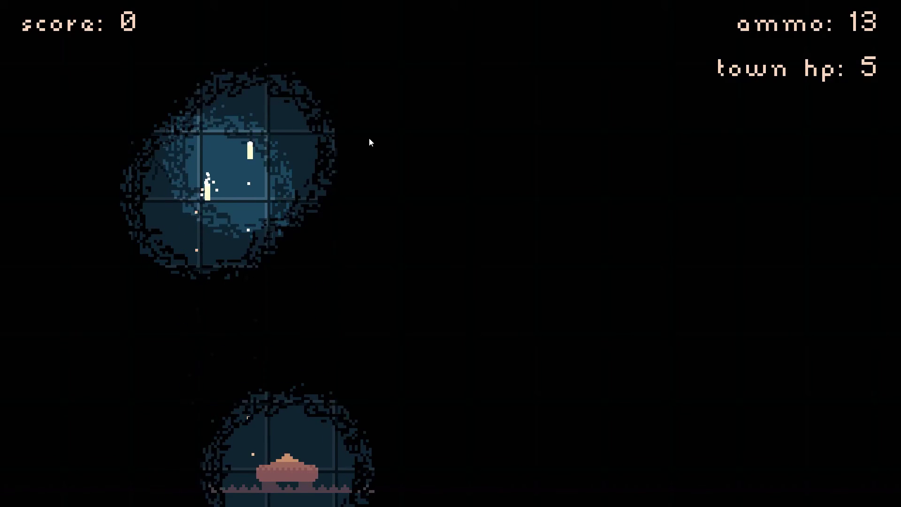
{"action": "left_click", "coordinate": [230, 193]}
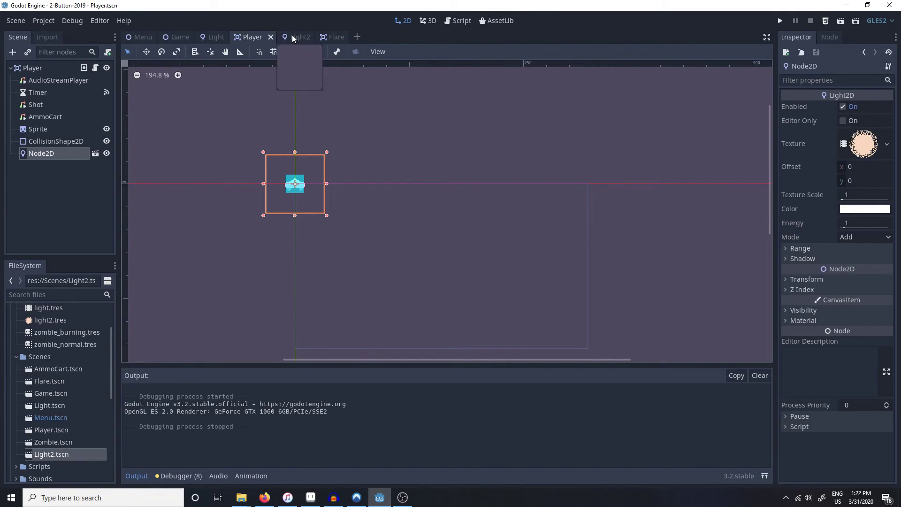
Step: In the Light2 scene, change the light's blend mode from Add to Mix and save
{"action": "left_click", "coordinate": [287, 37]}
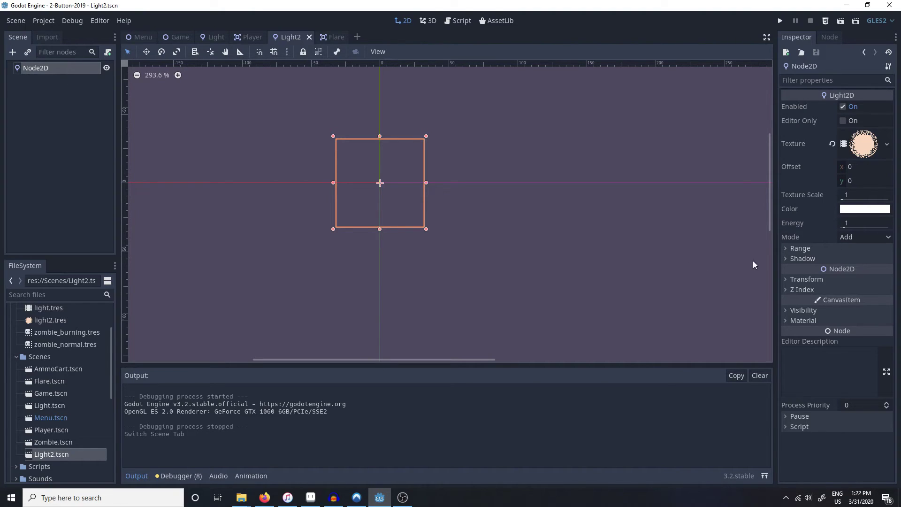
{"action": "scroll", "coordinate": [754, 261], "scroll_direction": "down", "scroll_amount": 1}
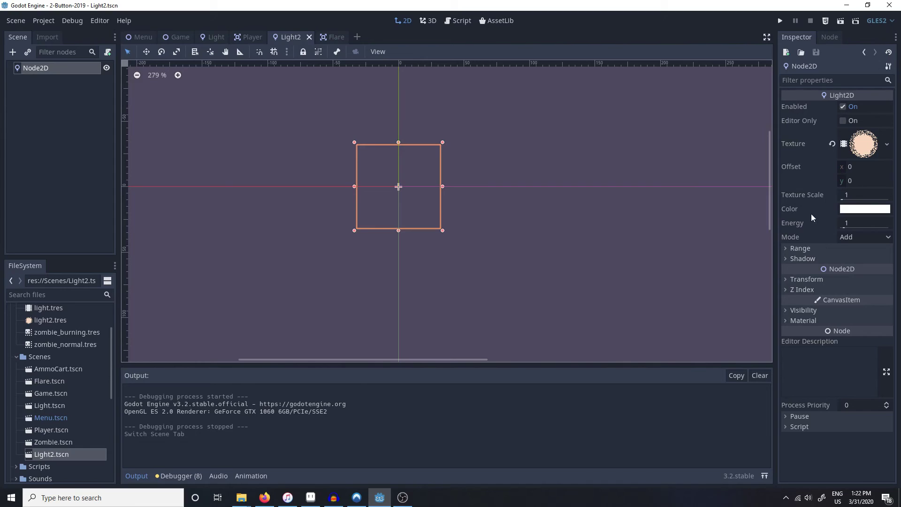
{"action": "left_click", "coordinate": [847, 238]}
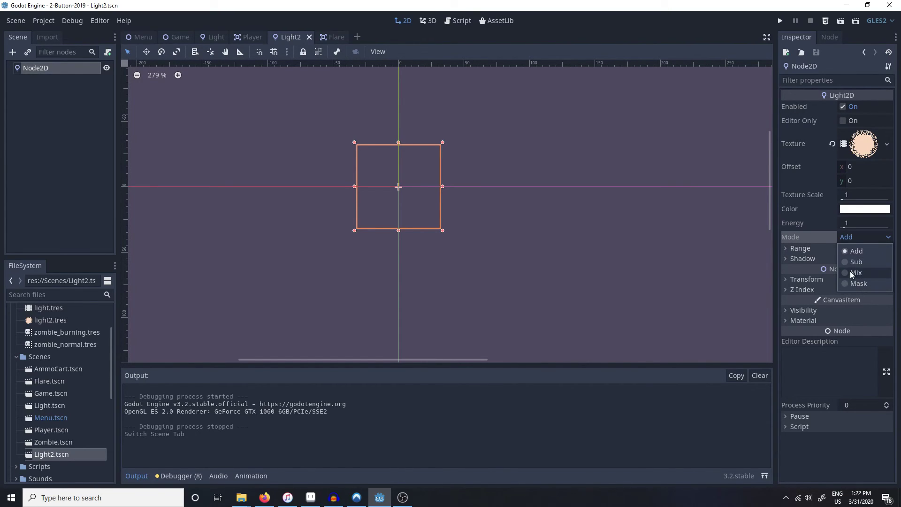
{"action": "left_click", "coordinate": [855, 273]}
{"action": "left_click", "coordinate": [477, 238]}
{"action": "key", "text": "ctrl+s"}
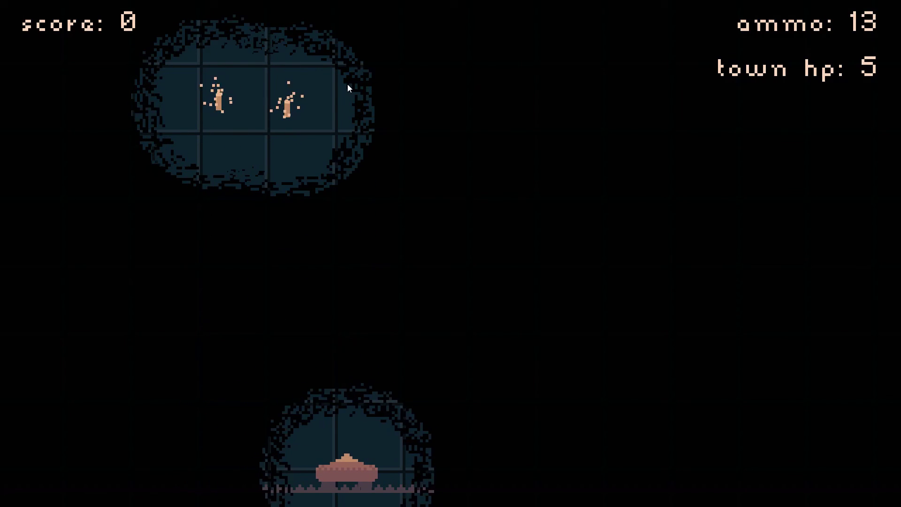
Step: Fire two shots in the running game to watch the Mix-mode light circles
{"action": "left_click", "coordinate": [347, 83]}
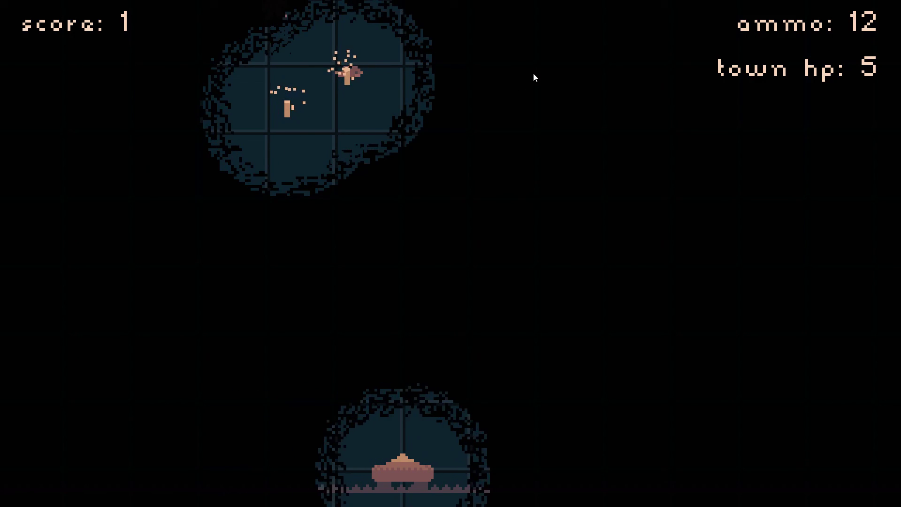
{"action": "left_click", "coordinate": [505, 81]}
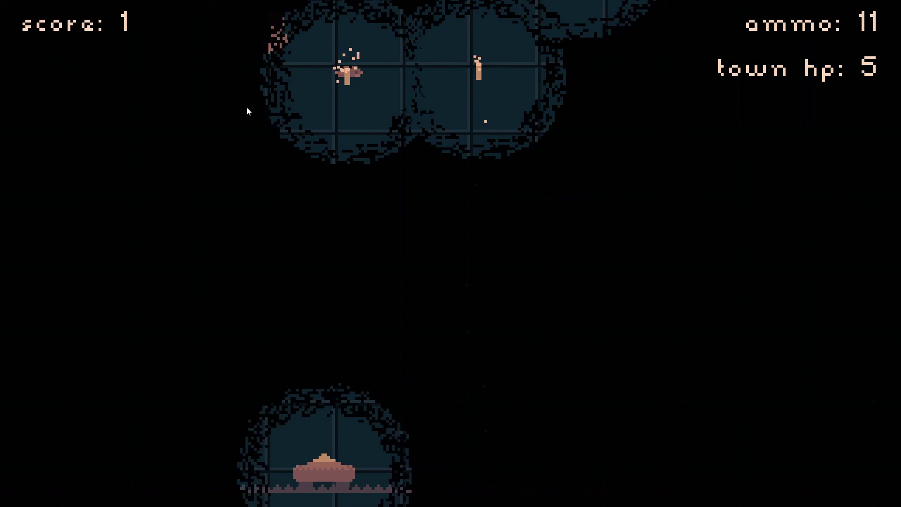